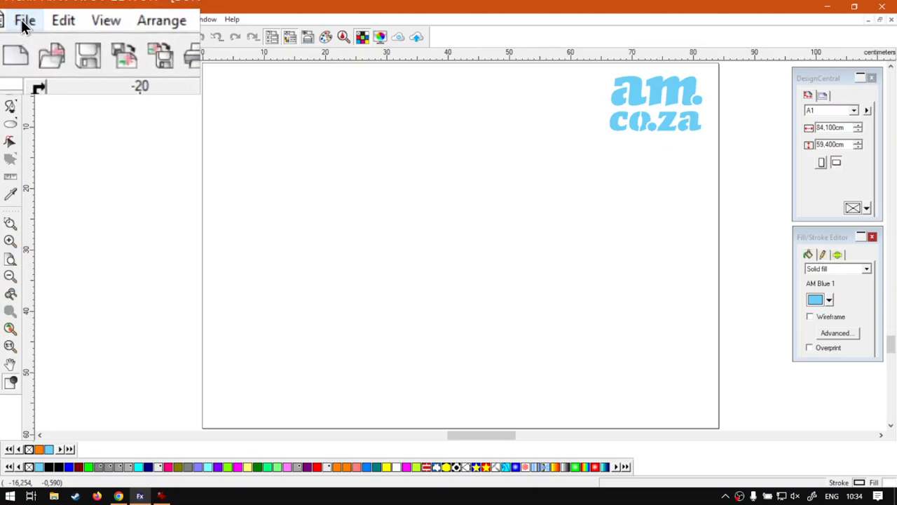
Import the Gremmy SVG file from the Sample Graphics folder and place it near the middle of the page
{"action": "left_click", "coordinate": [25, 21]}
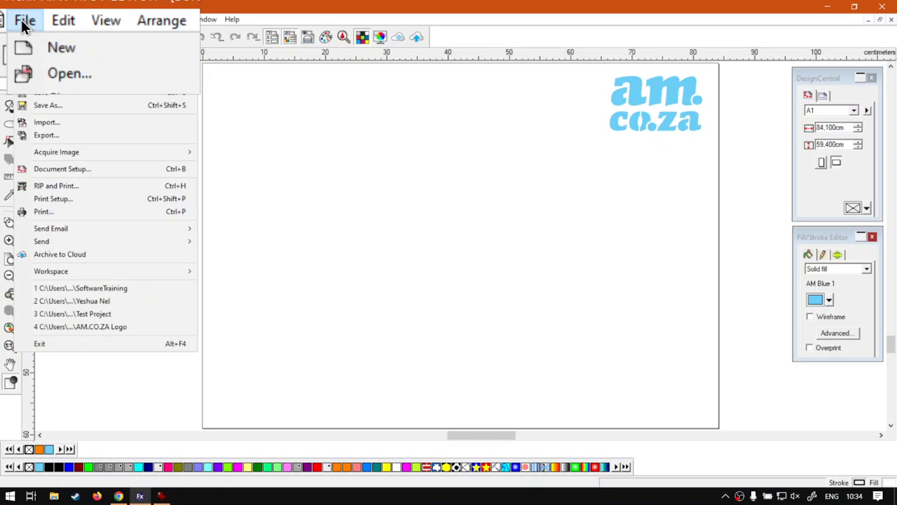
{"action": "left_click", "coordinate": [58, 127]}
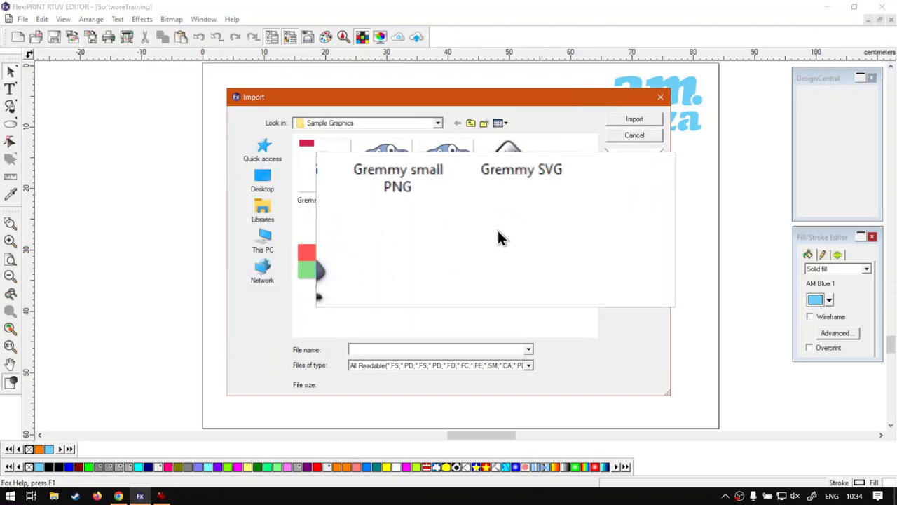
{"action": "left_click", "coordinate": [512, 181]}
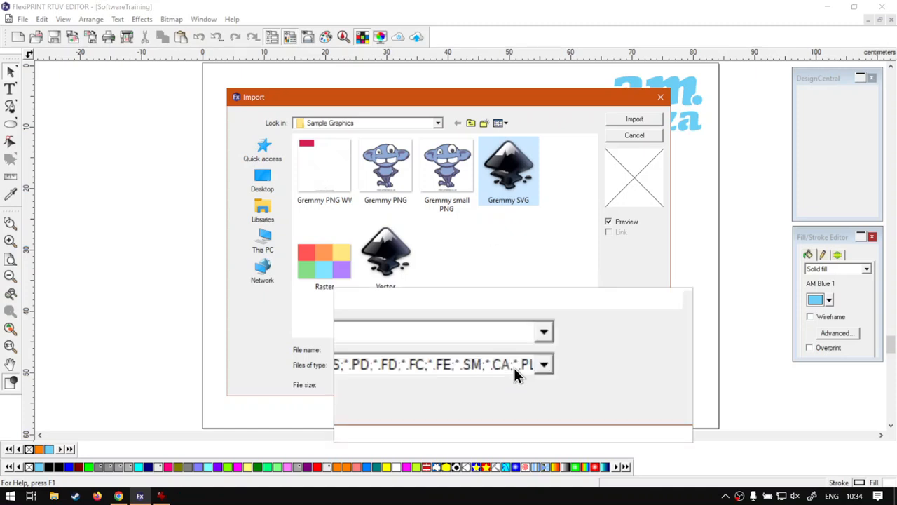
{"action": "left_click", "coordinate": [447, 367]}
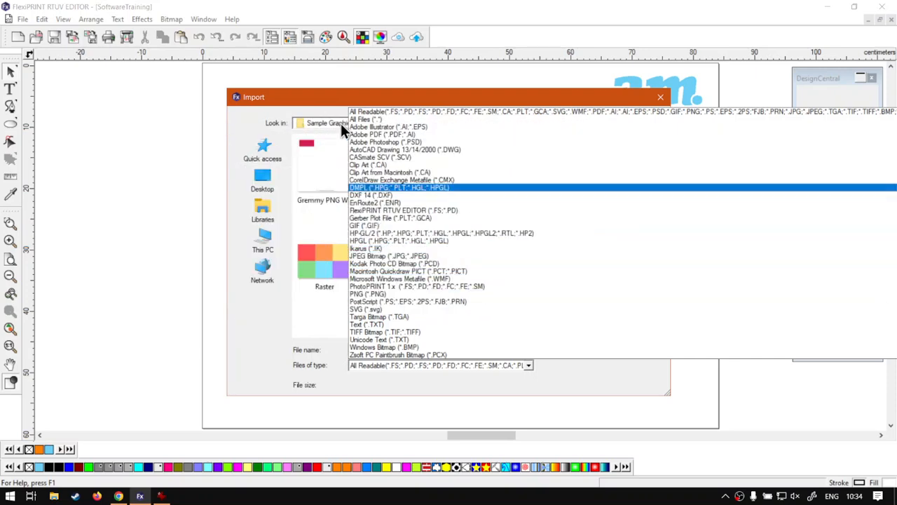
{"action": "left_click", "coordinate": [322, 98]}
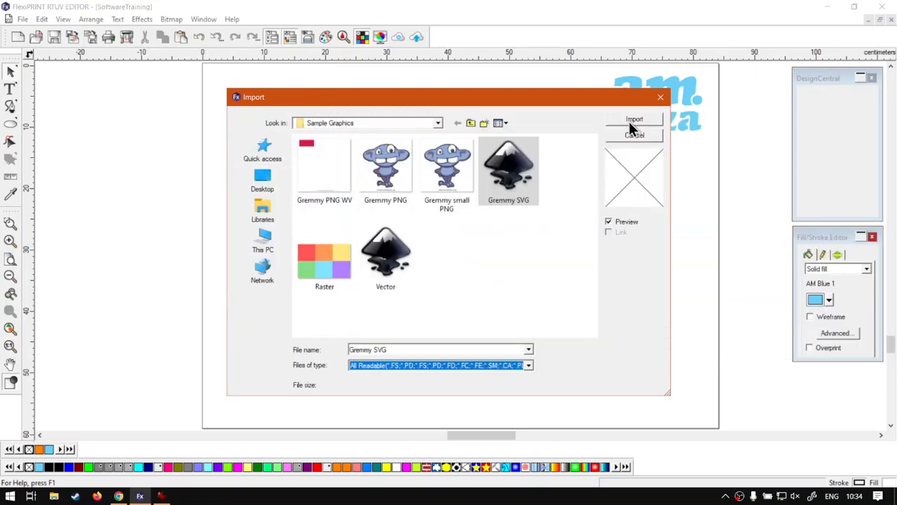
{"action": "left_click", "coordinate": [509, 168]}
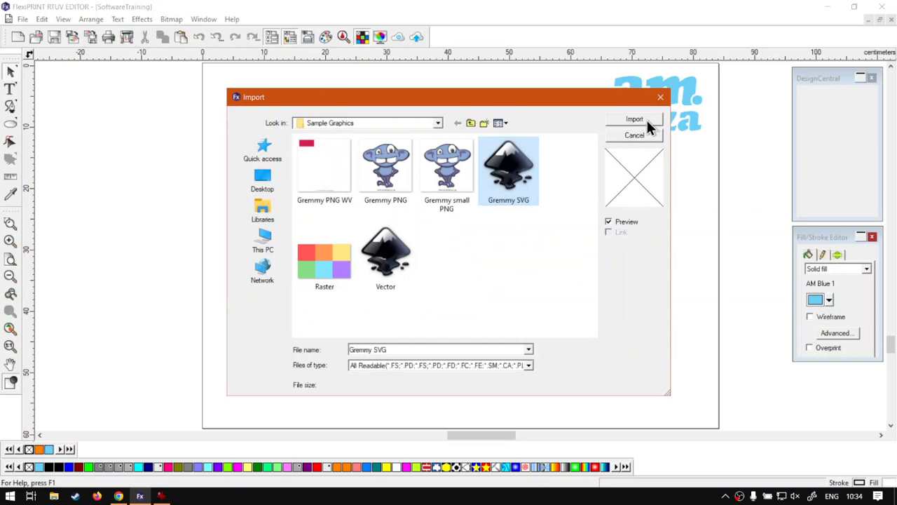
{"action": "left_click", "coordinate": [634, 121]}
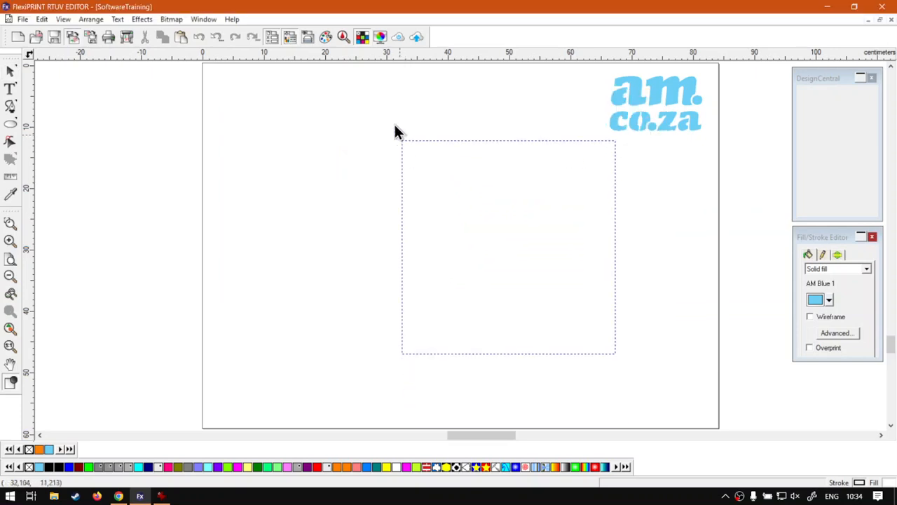
{"action": "left_click", "coordinate": [347, 130]}
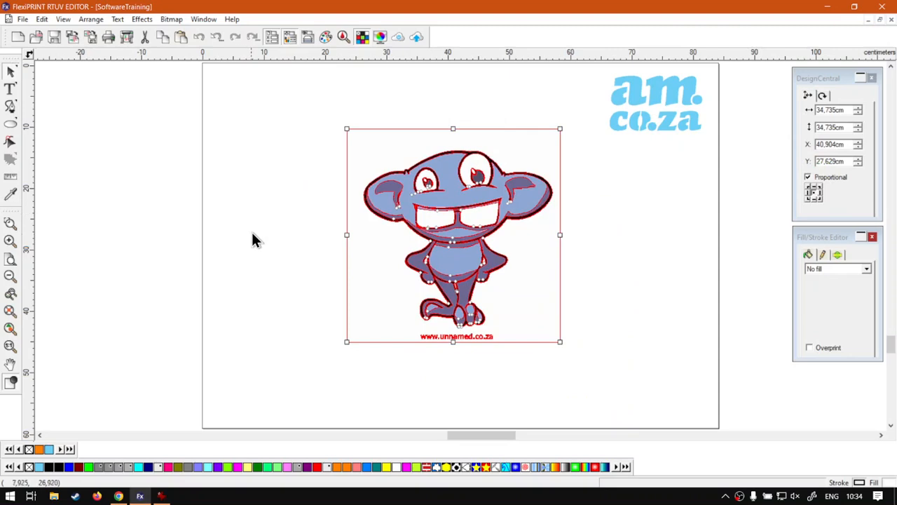
Rasterize the imported Gremmy vector graphic at 72 DPI in RGB color mode with zero margin, keeping the original
{"action": "scroll", "coordinate": [443, 240], "scroll_direction": "up", "scroll_amount": 5}
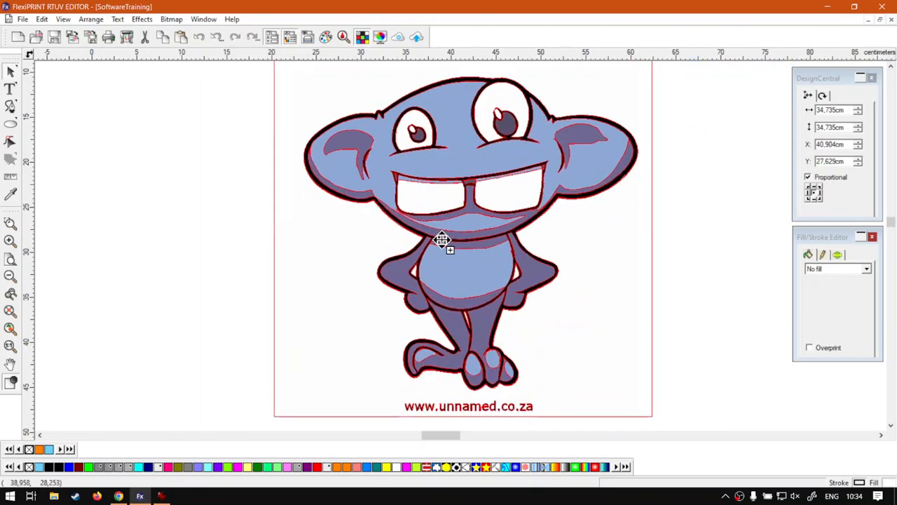
{"action": "scroll", "coordinate": [338, 175], "scroll_direction": "up", "scroll_amount": 2}
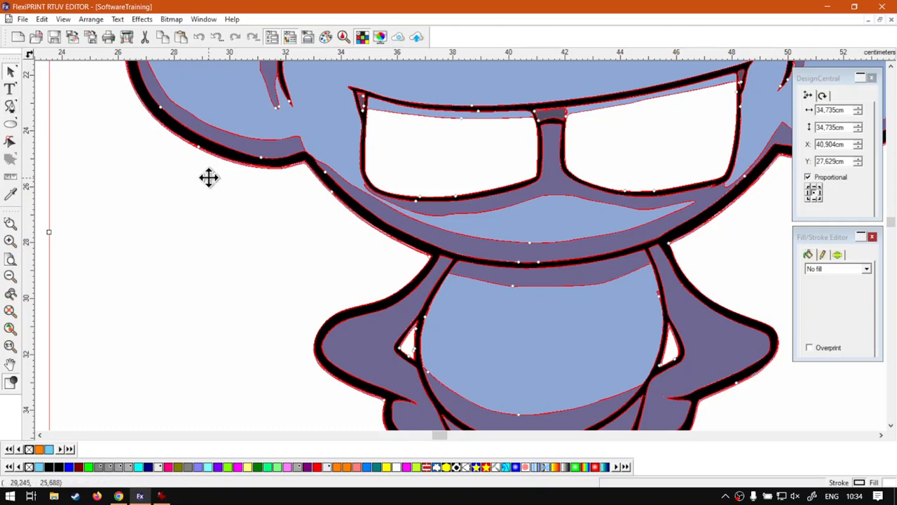
{"action": "scroll", "coordinate": [359, 204], "scroll_direction": "down", "scroll_amount": 5}
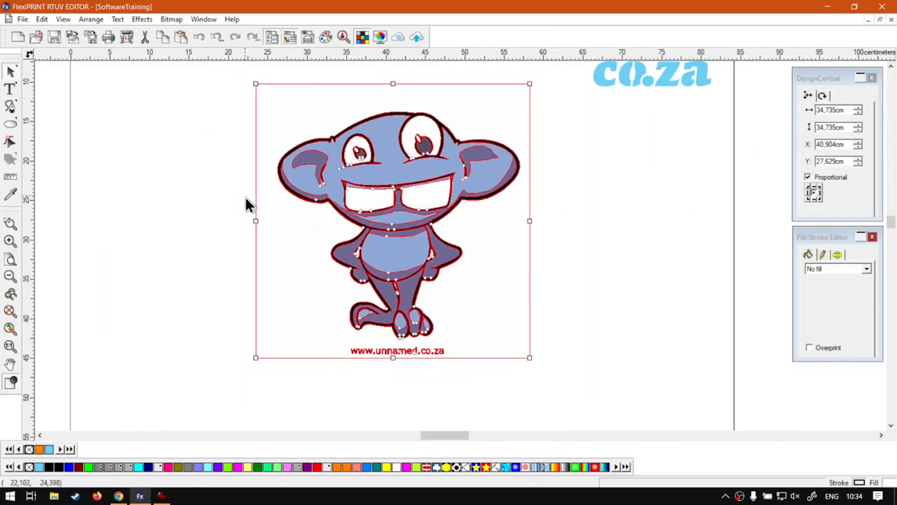
{"action": "scroll", "coordinate": [246, 204], "scroll_direction": "up", "scroll_amount": 2}
{"action": "scroll", "coordinate": [246, 203], "scroll_direction": "down", "scroll_amount": 2}
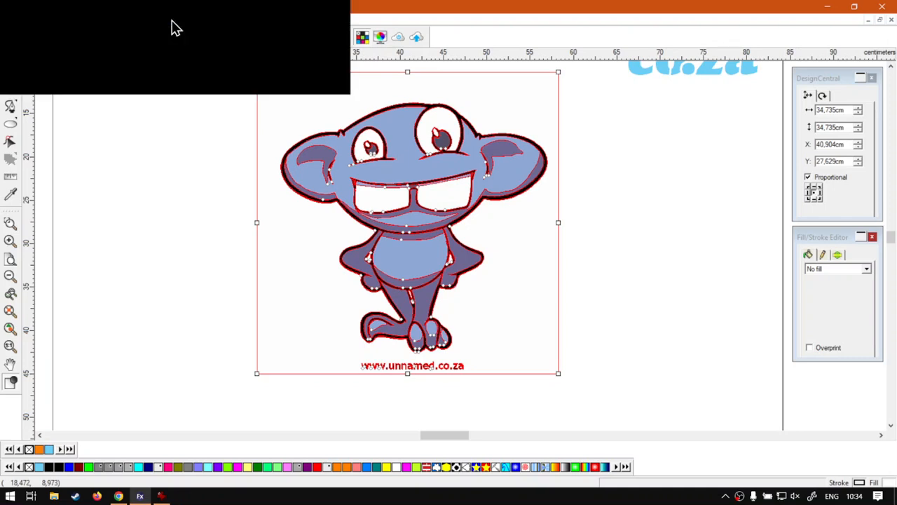
{"action": "left_click", "coordinate": [171, 20]}
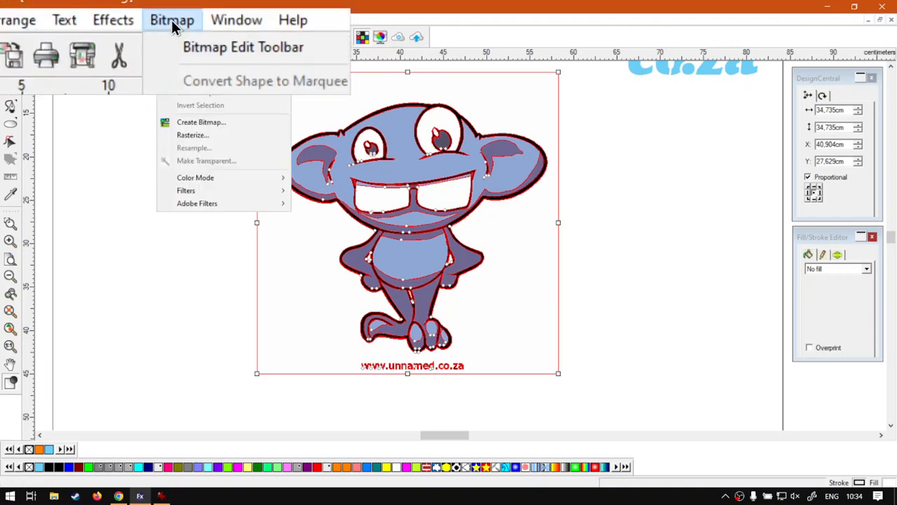
{"action": "left_click", "coordinate": [228, 136]}
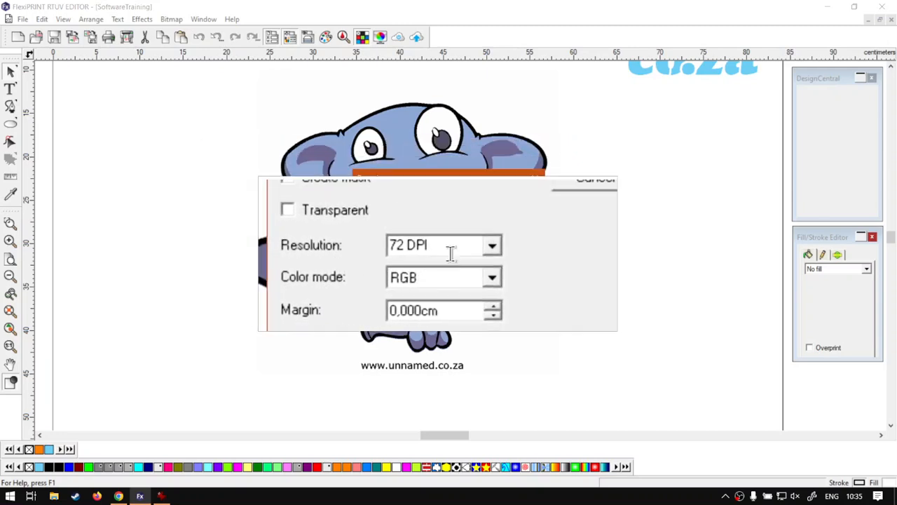
{"action": "left_click", "coordinate": [468, 251]}
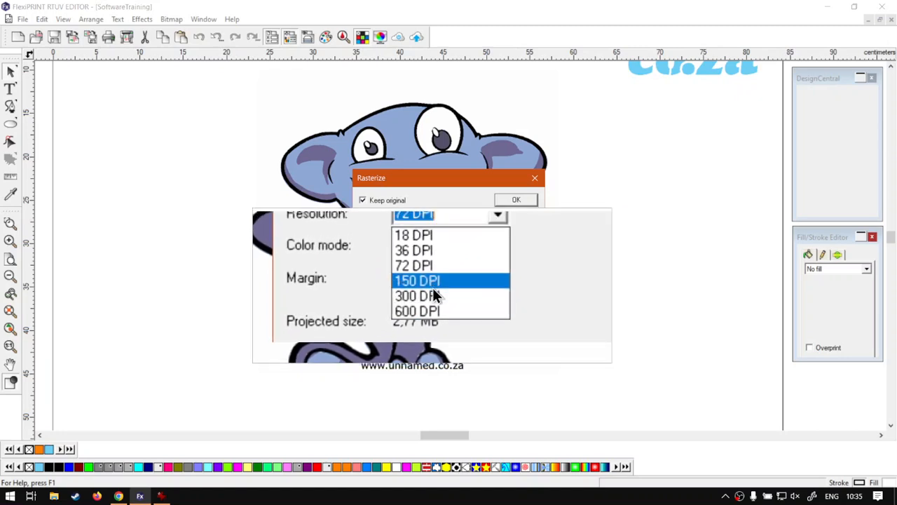
{"action": "left_click", "coordinate": [424, 277]}
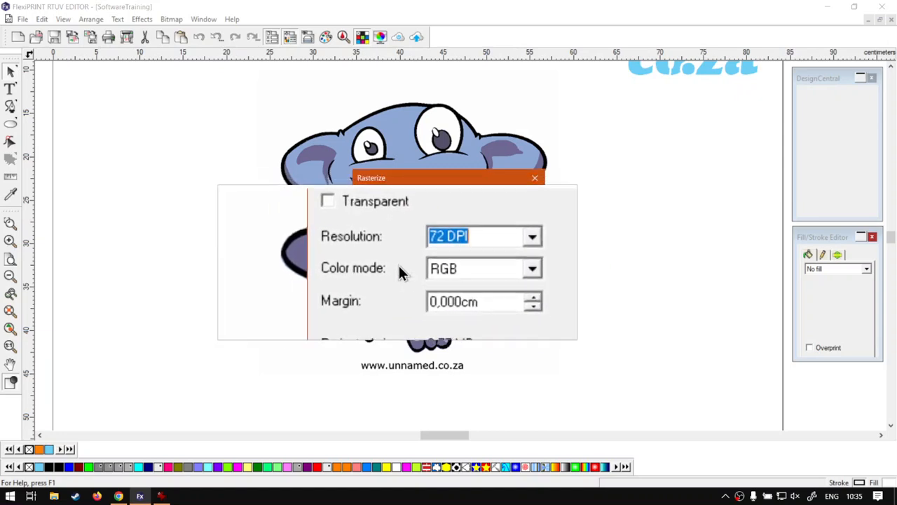
{"action": "left_click", "coordinate": [470, 272]}
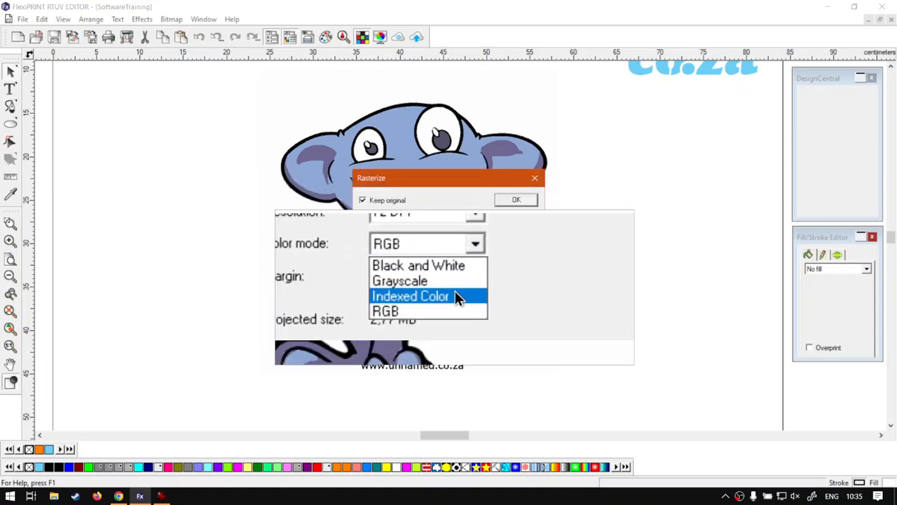
{"action": "left_click", "coordinate": [509, 274]}
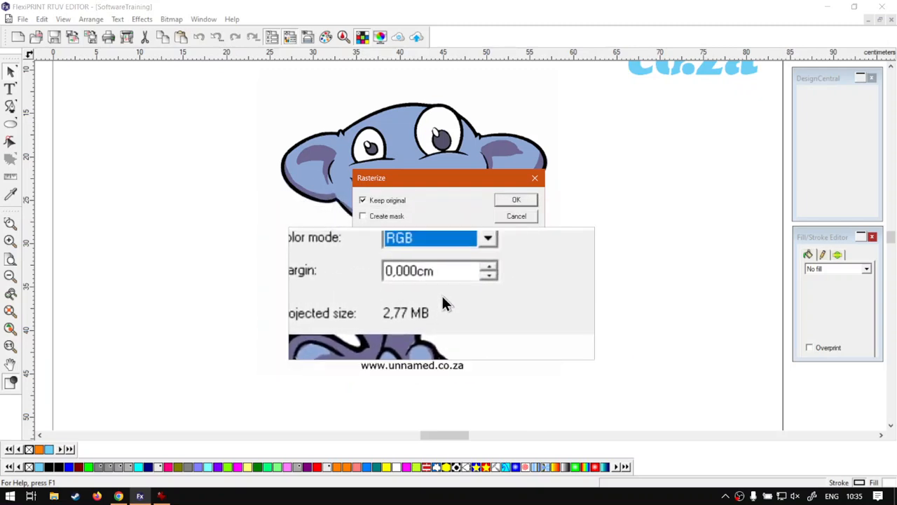
{"action": "left_click", "coordinate": [515, 201]}
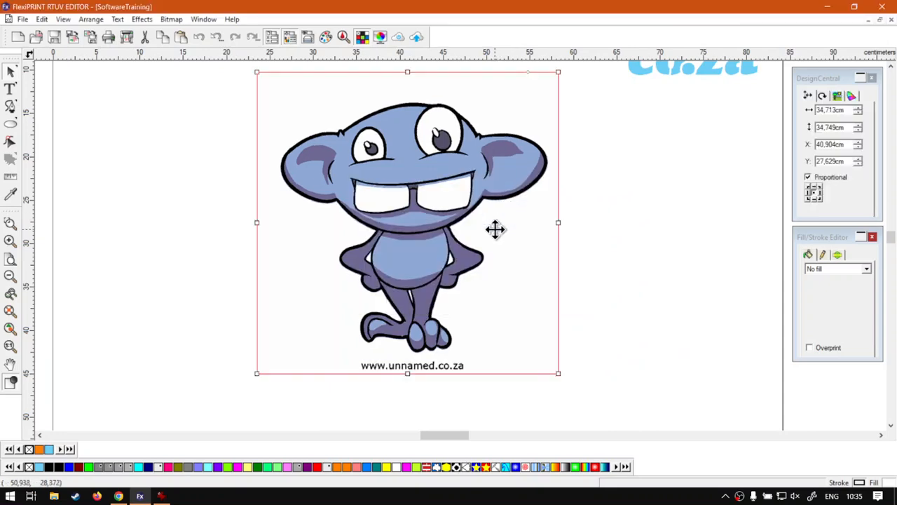
Separate the rasterized Gremmy from the original vector so that the two stand side by side, the raster version on the right
{"action": "left_click_drag", "start_coordinate": [400, 262], "coordinate": [622, 259]}
{"action": "left_click_drag", "start_coordinate": [406, 270], "coordinate": [320, 270]}
{"action": "left_click", "coordinate": [539, 243]}
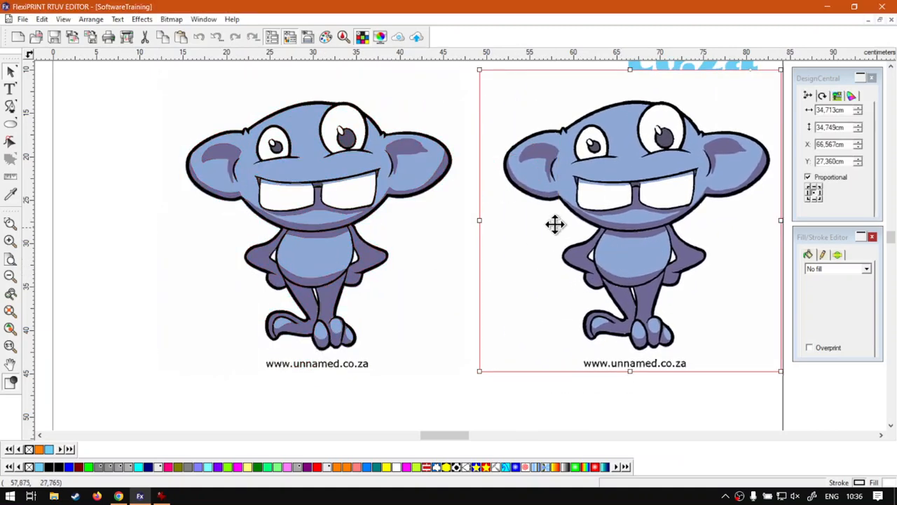
Examine the outline edges of the rasterized Gremmy up close
{"action": "key", "text": "super"}
{"action": "scroll", "coordinate": [569, 194], "scroll_direction": "up", "scroll_amount": 2}
{"action": "left_click", "coordinate": [491, 255]}
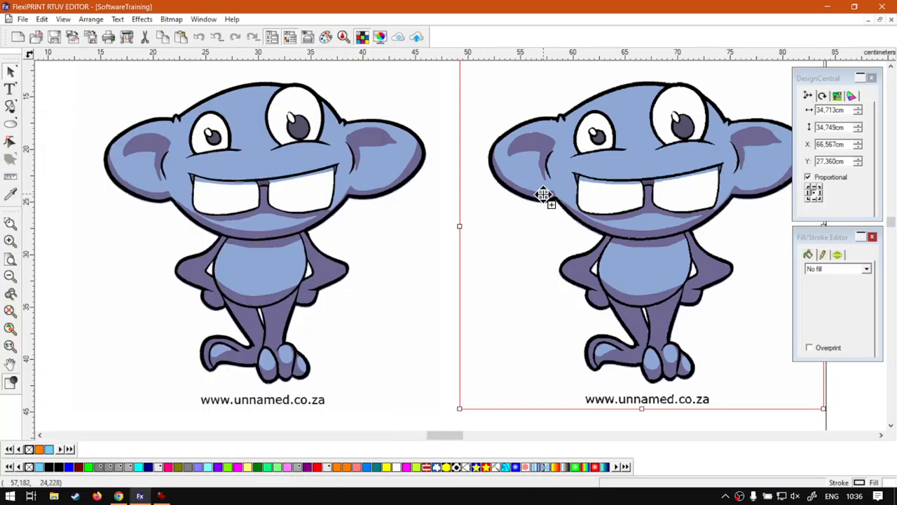
{"action": "scroll", "coordinate": [544, 195], "scroll_direction": "up", "scroll_amount": 3}
{"action": "scroll", "coordinate": [547, 198], "scroll_direction": "up", "scroll_amount": 3}
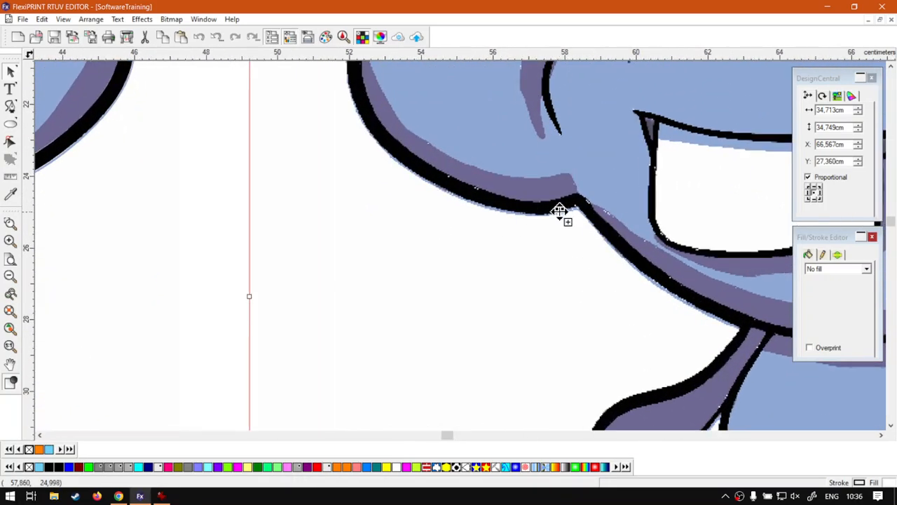
{"action": "scroll", "coordinate": [561, 206], "scroll_direction": "down", "scroll_amount": 1}
{"action": "scroll", "coordinate": [560, 219], "scroll_direction": "down", "scroll_amount": 5}
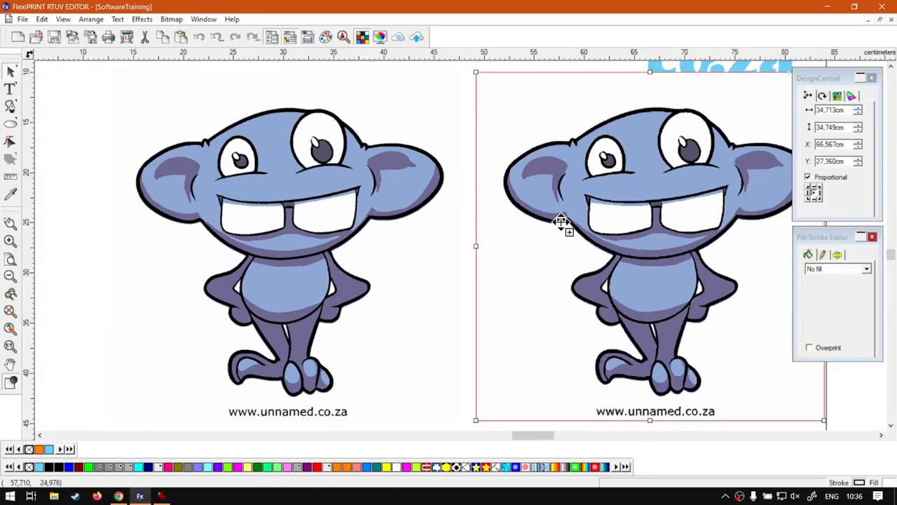
Delete both the rasterized Gremmy and the original vector graphic from the page
{"action": "left_click_drag", "start_coordinate": [632, 250], "coordinate": [535, 239]}
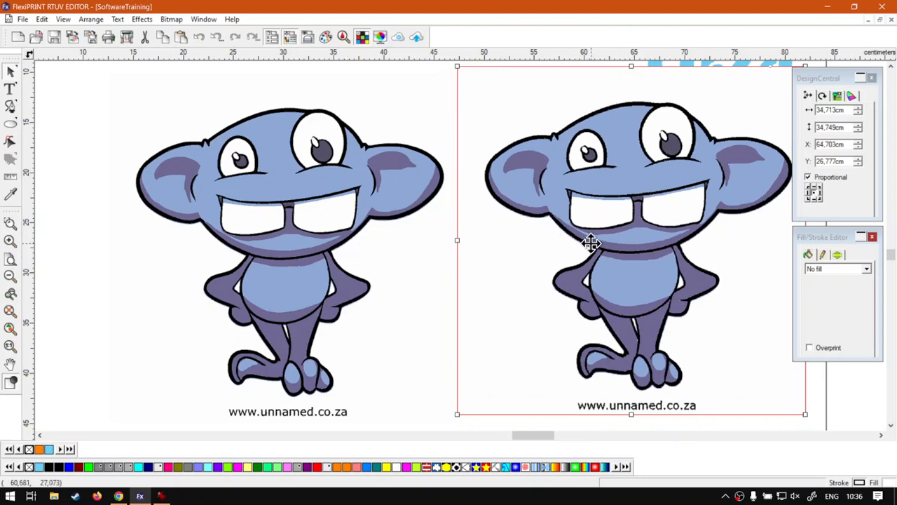
{"action": "key", "text": "Delete"}
{"action": "left_click", "coordinate": [296, 198]}
{"action": "key", "text": "Delete"}
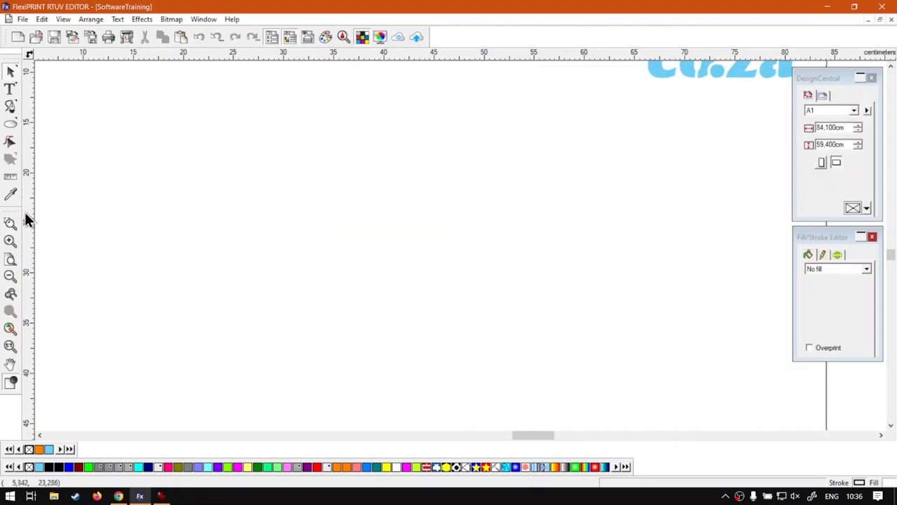
Draw an ellipse about 18.5 by 17.7 cm and, centered inside it, a rectangle stretched to about 11.9 by 11.1 cm
{"action": "left_click", "coordinate": [10, 125]}
{"action": "left_click_drag", "start_coordinate": [259, 146], "coordinate": [445, 324]}
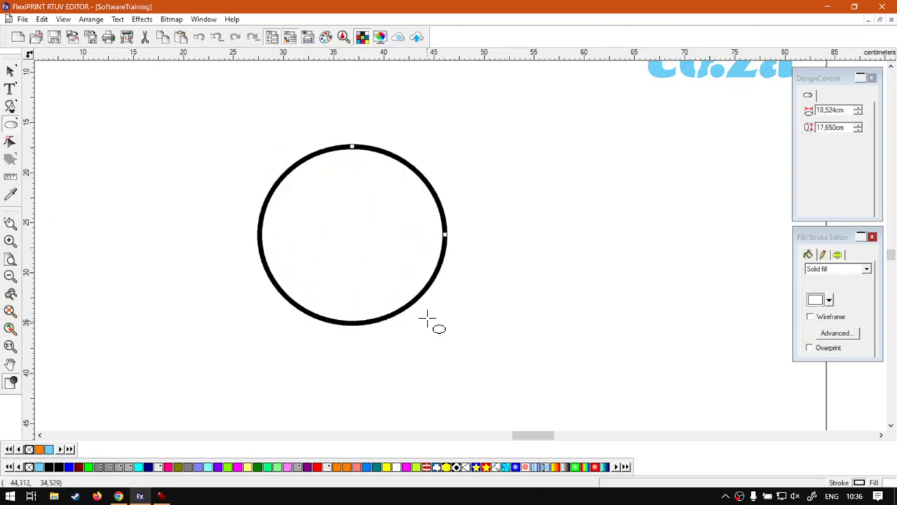
{"action": "left_click", "coordinate": [10, 126]}
{"action": "left_click", "coordinate": [37, 131]}
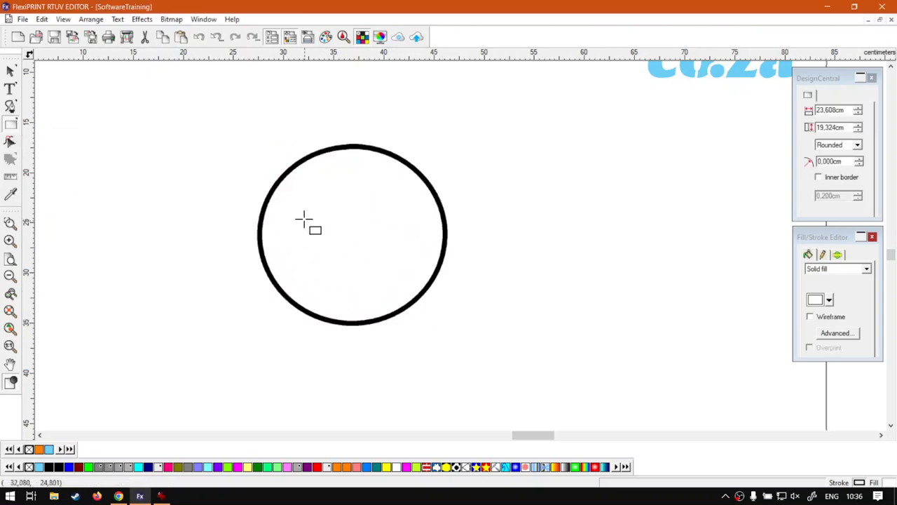
{"action": "left_click_drag", "start_coordinate": [292, 199], "coordinate": [413, 268]}
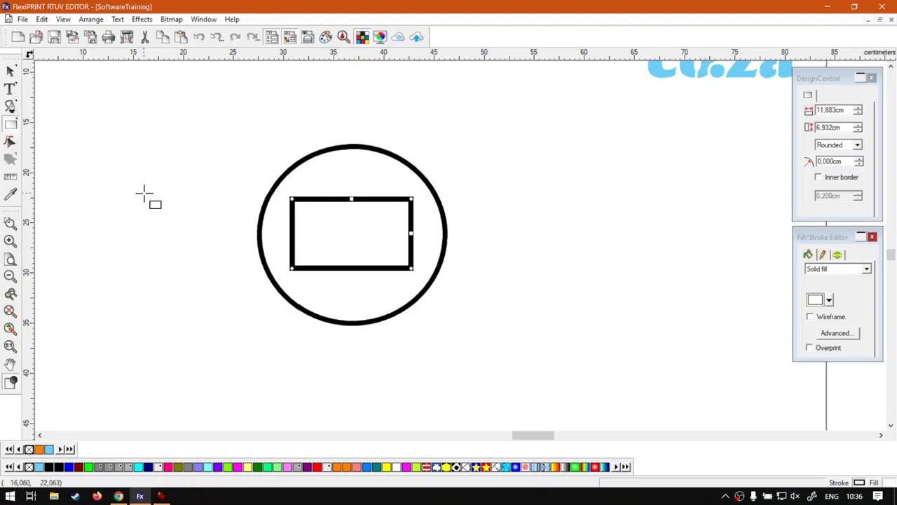
{"action": "left_click", "coordinate": [10, 71]}
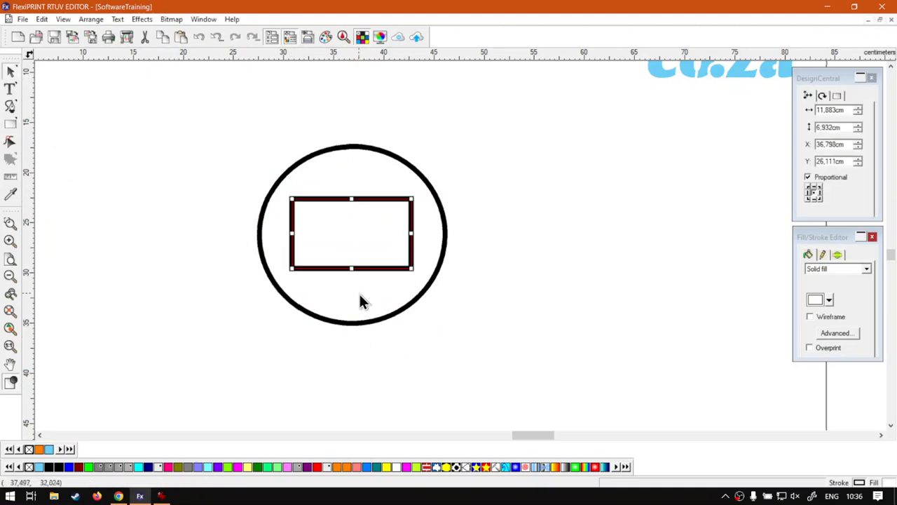
{"action": "left_click_drag", "start_coordinate": [351, 267], "coordinate": [353, 289]}
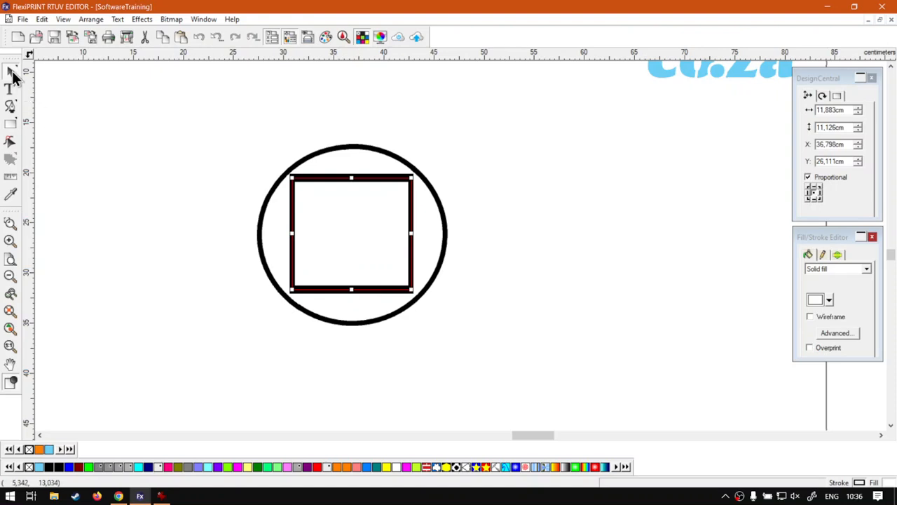
Fill the inner rectangle with AM Blue 1 and the ellipse with Rust Orange 1
{"action": "left_click", "coordinate": [38, 467]}
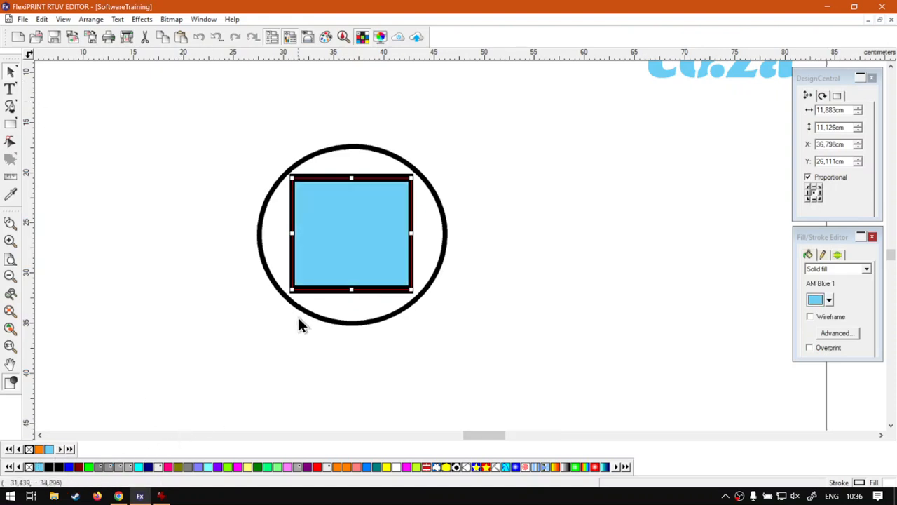
{"action": "left_click", "coordinate": [320, 309]}
{"action": "left_click", "coordinate": [39, 450]}
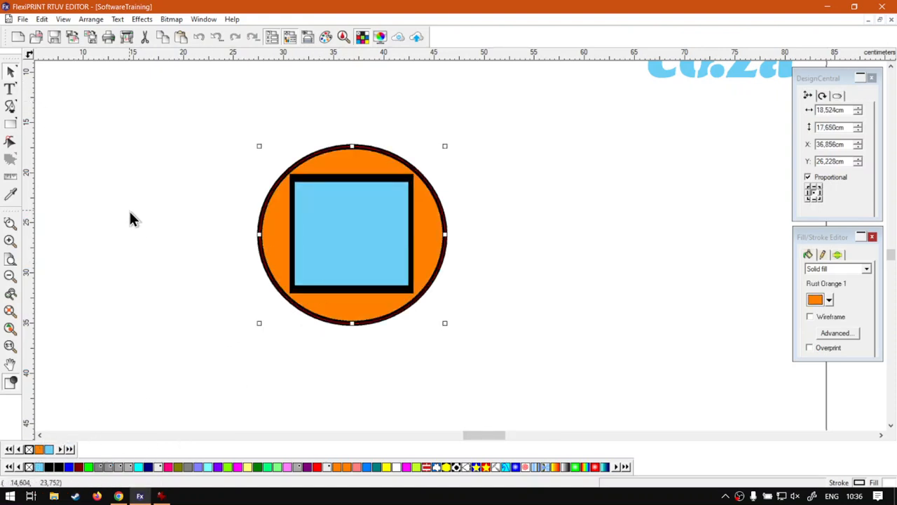
{"action": "left_click", "coordinate": [10, 89]}
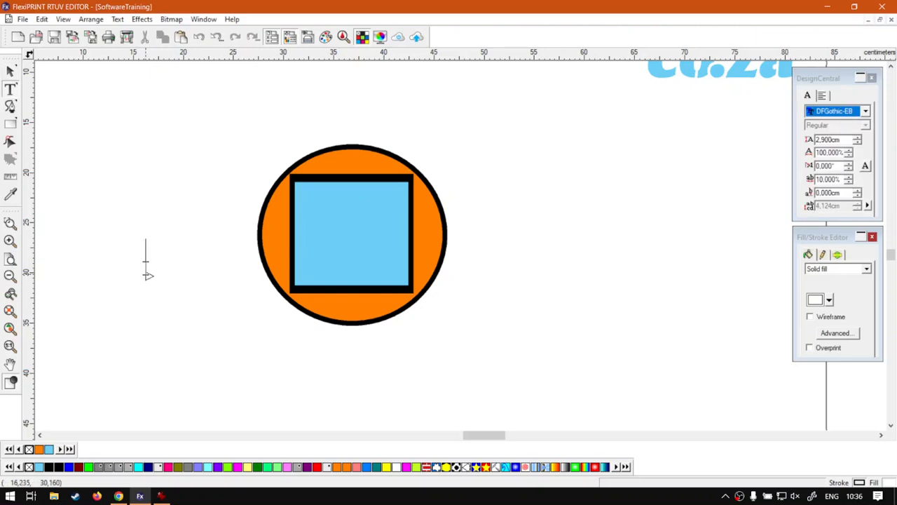
{"action": "key", "text": "ctrl+n"}
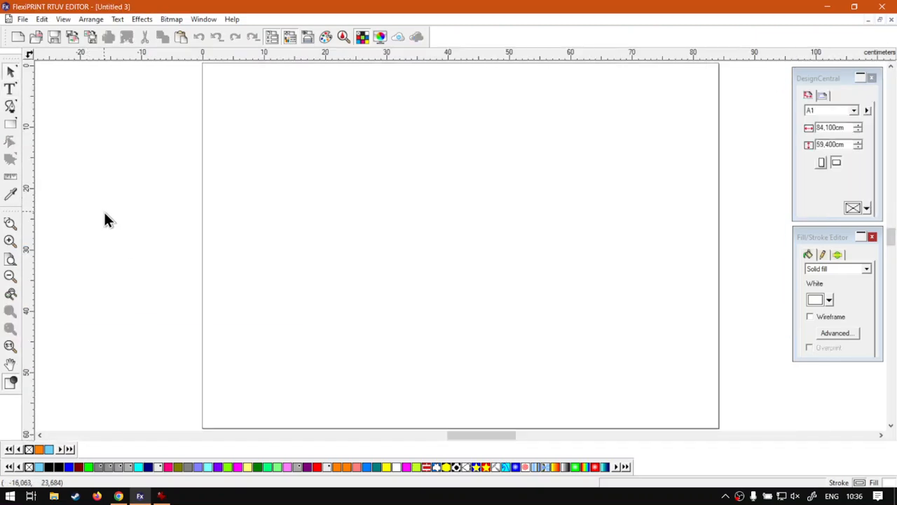
{"action": "left_click", "coordinate": [203, 19]}
{"action": "left_click", "coordinate": [239, 114]}
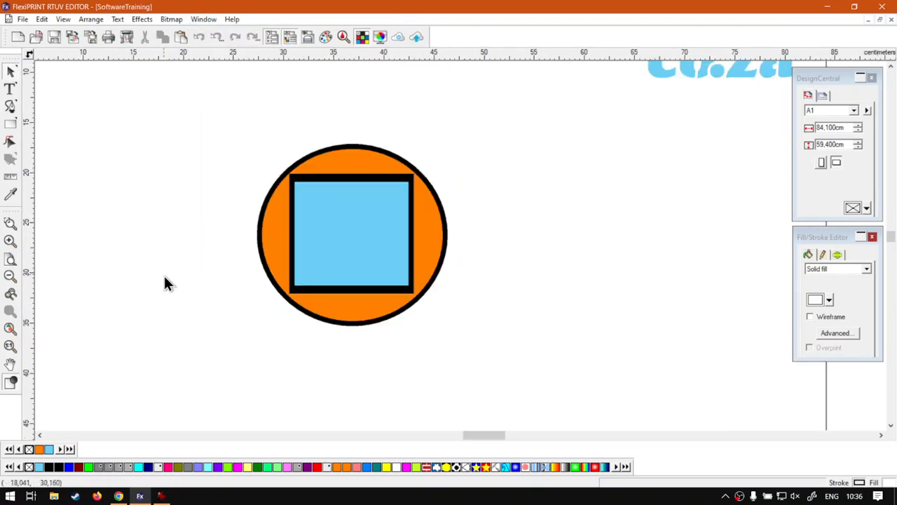
Add the text "YN" and place it, enlarged to about 9.2 by 6.5 cm, inside the blue rectangle
{"action": "left_click", "coordinate": [10, 92]}
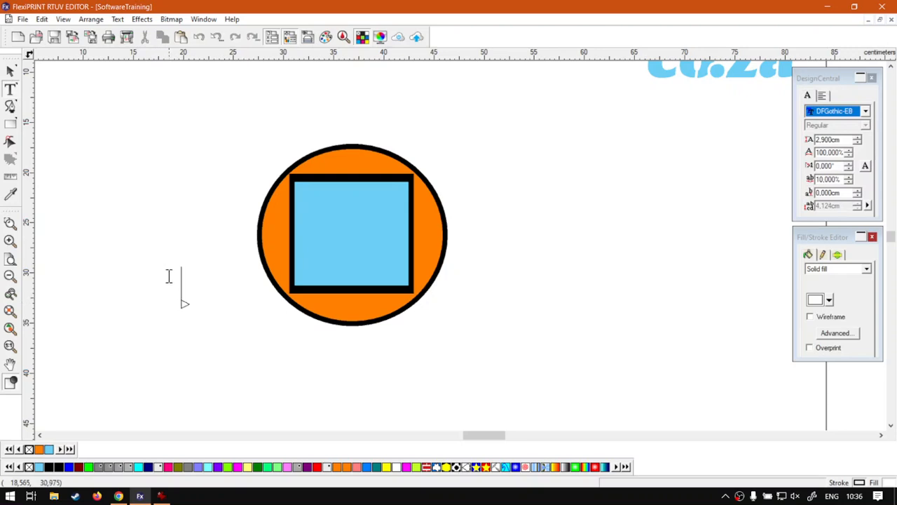
{"action": "left_click", "coordinate": [10, 72]}
{"action": "left_click_drag", "start_coordinate": [179, 302], "coordinate": [387, 258]}
{"action": "left_click", "coordinate": [543, 281]}
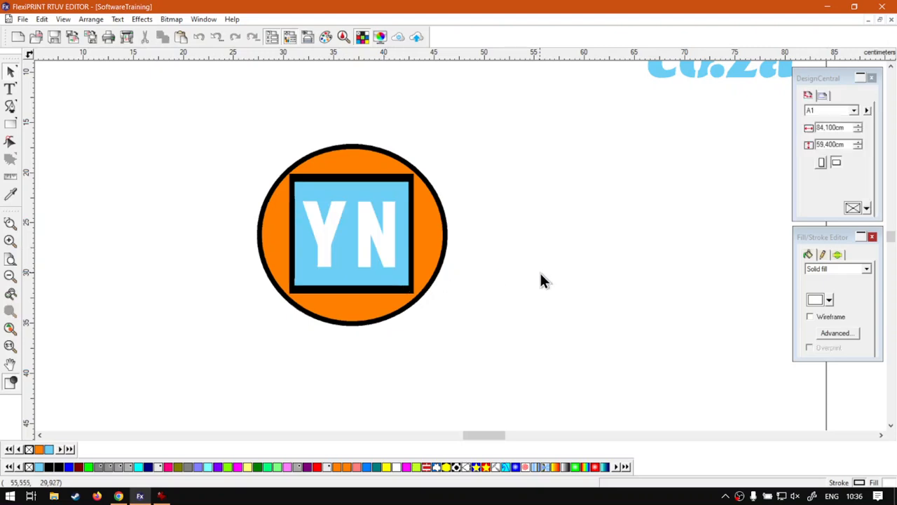
Fill the "YN" text with black
{"action": "left_click", "coordinate": [391, 250]}
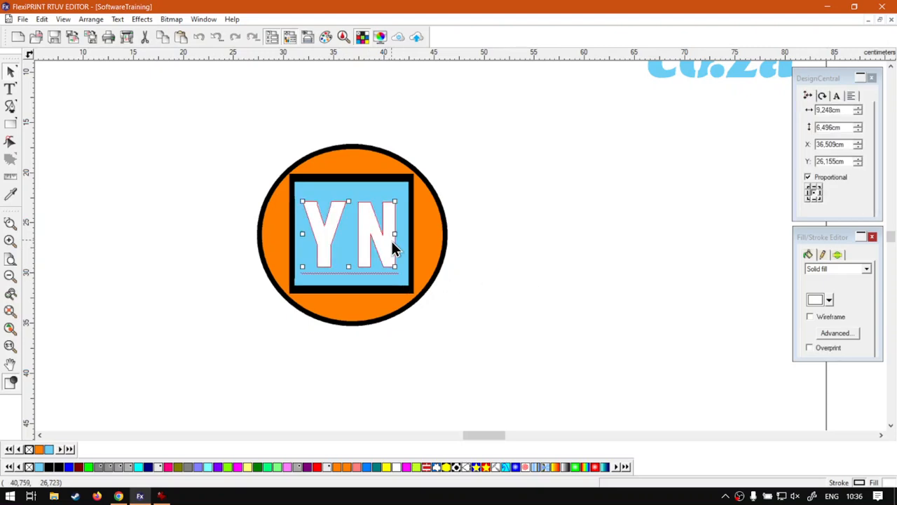
{"action": "left_click", "coordinate": [828, 300]}
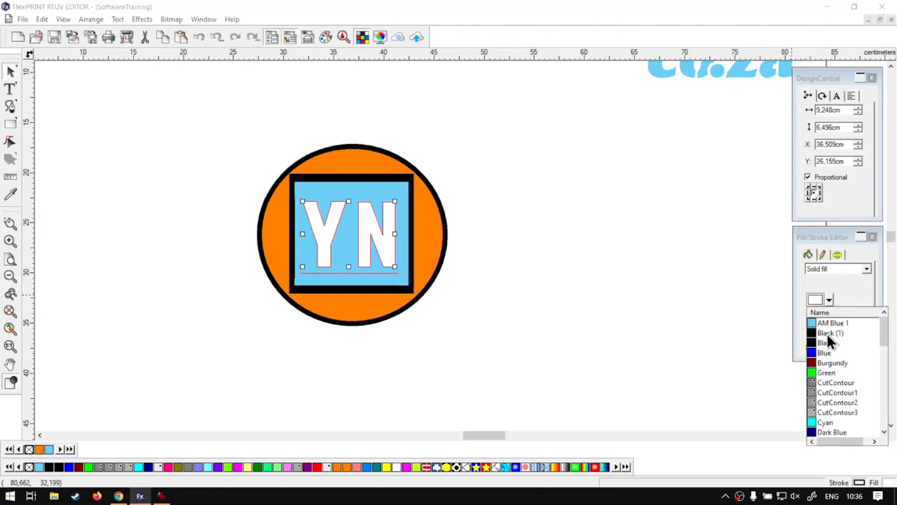
{"action": "left_click", "coordinate": [827, 334]}
{"action": "left_click", "coordinate": [830, 300]}
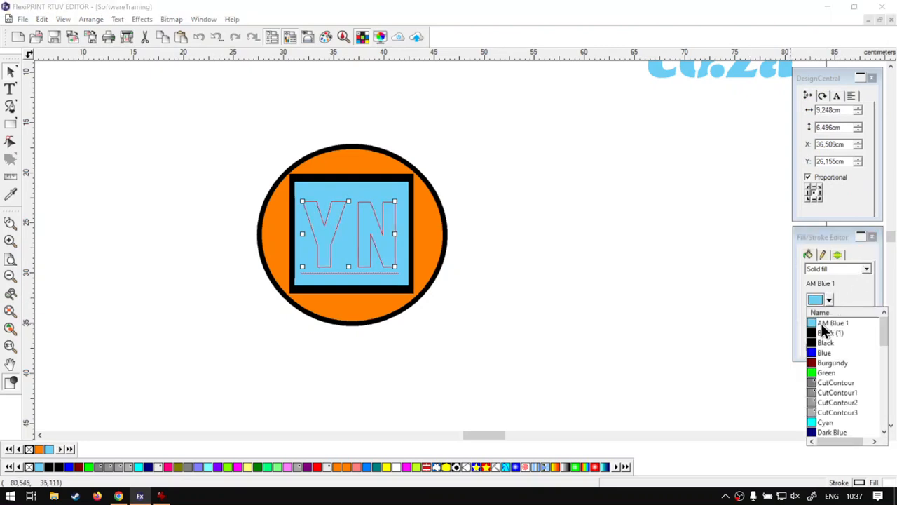
{"action": "left_click", "coordinate": [820, 334]}
{"action": "left_click", "coordinate": [585, 249]}
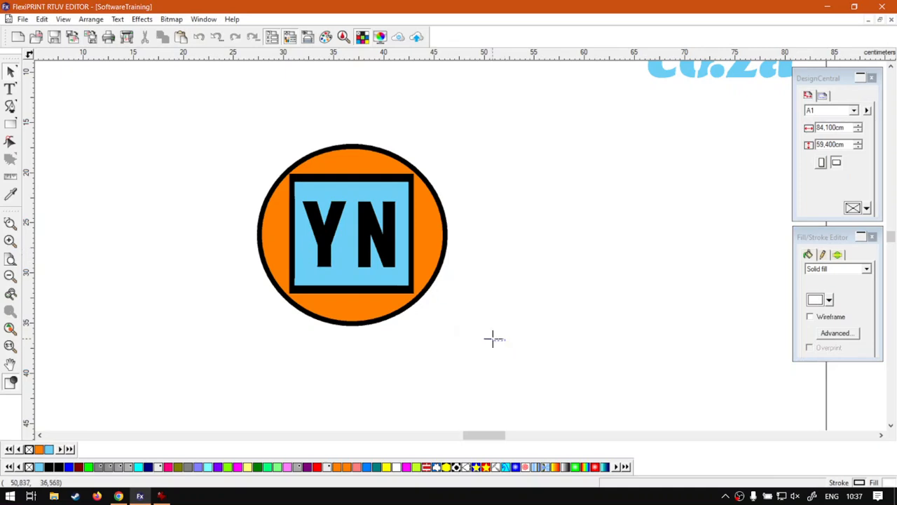
Group the ellipse, rectangle and text, and move the group to about X 29.2 cm, Y 24.1 cm
{"action": "left_click_drag", "start_coordinate": [505, 342], "coordinate": [175, 67]}
{"action": "right_click", "coordinate": [336, 207]}
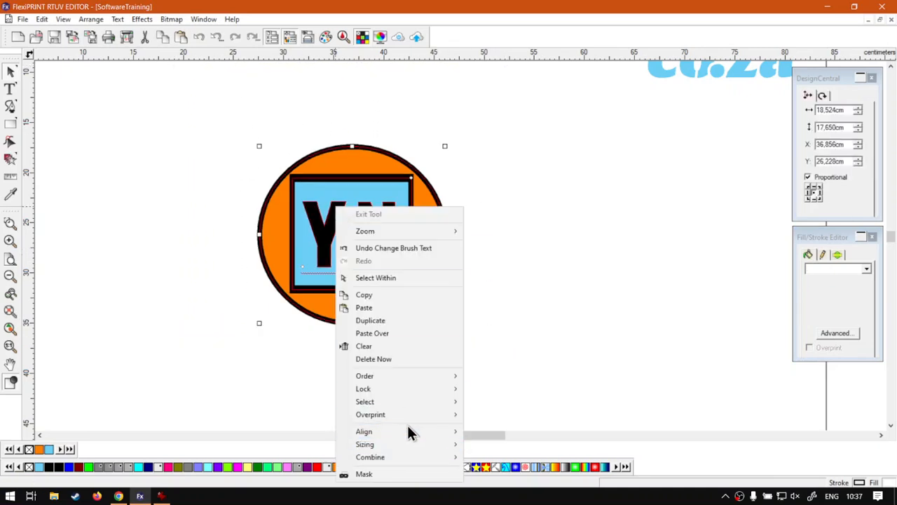
{"action": "mouse_move", "coordinate": [394, 457]}
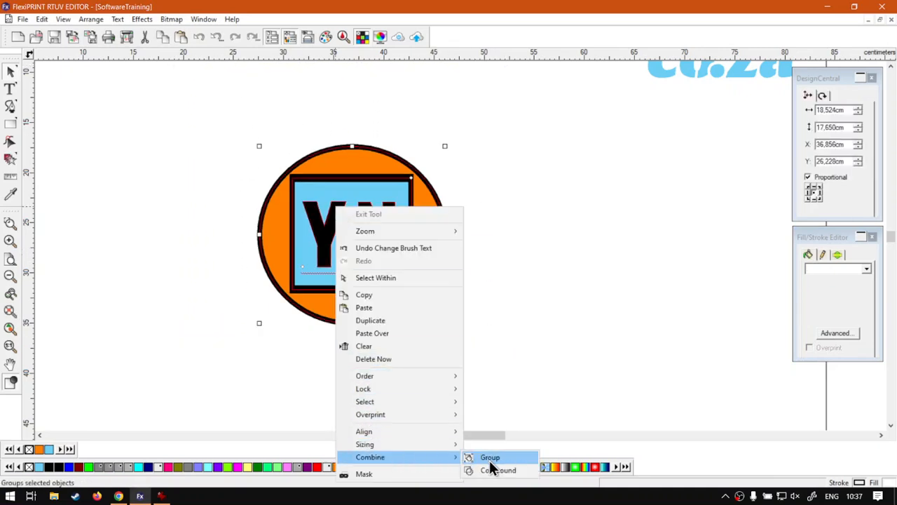
{"action": "left_click", "coordinate": [489, 459]}
{"action": "left_click_drag", "start_coordinate": [412, 300], "coordinate": [486, 284]}
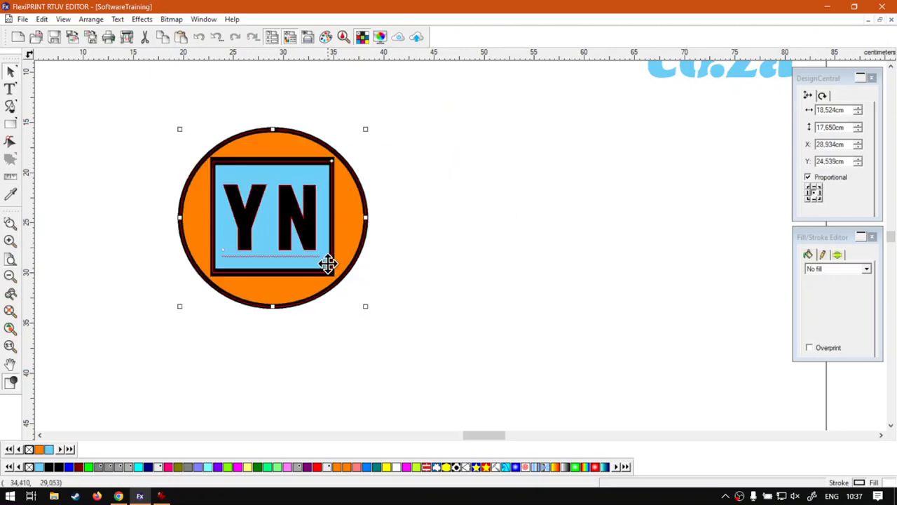
{"action": "left_click_drag", "start_coordinate": [328, 266], "coordinate": [331, 262]}
{"action": "left_click", "coordinate": [438, 267]}
Rasterize the group at 72 DPI in RGB, keeping the original, move the raster copy aside and delete it
{"action": "left_click", "coordinate": [345, 234]}
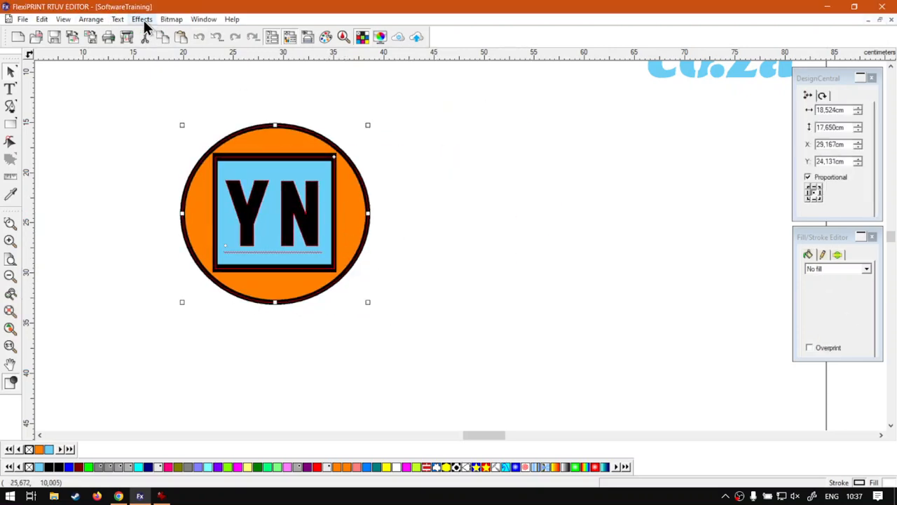
{"action": "left_click", "coordinate": [144, 21]}
{"action": "mouse_move", "coordinate": [168, 27]}
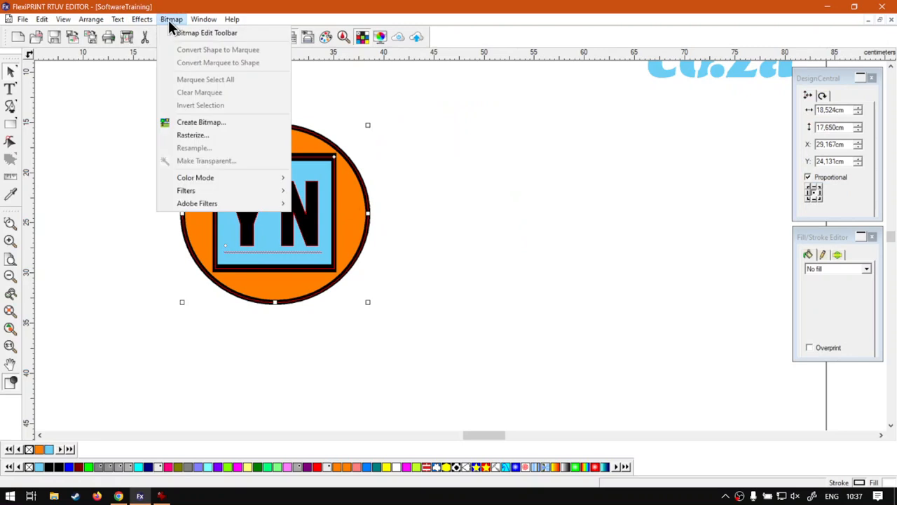
{"action": "left_click", "coordinate": [193, 136]}
{"action": "left_click_drag", "start_coordinate": [395, 181], "coordinate": [535, 197]}
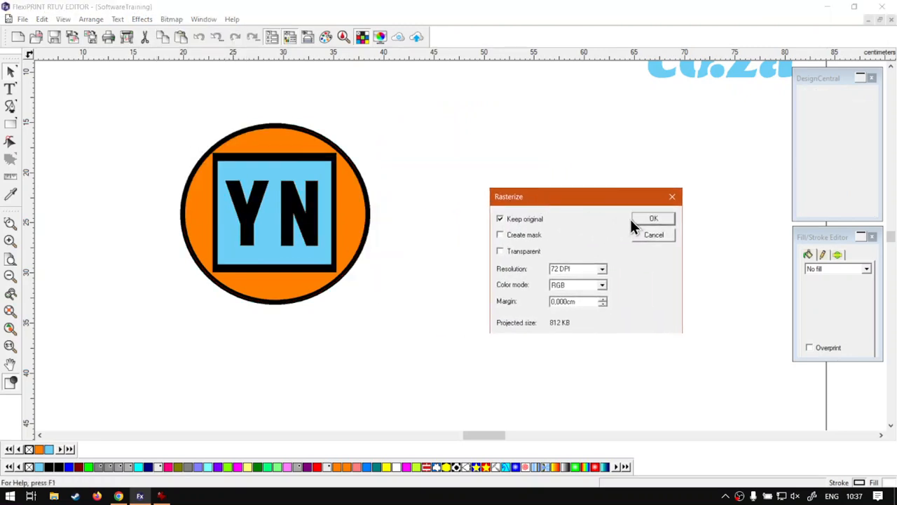
{"action": "left_click", "coordinate": [634, 219]}
{"action": "left_click_drag", "start_coordinate": [296, 271], "coordinate": [546, 256]}
{"action": "key", "text": "Delete"}
Rasterize the original group with the Transparent option enabled at 72 DPI in RGB, move the copy aside and delete it
{"action": "left_click", "coordinate": [325, 164]}
{"action": "left_click", "coordinate": [171, 19]}
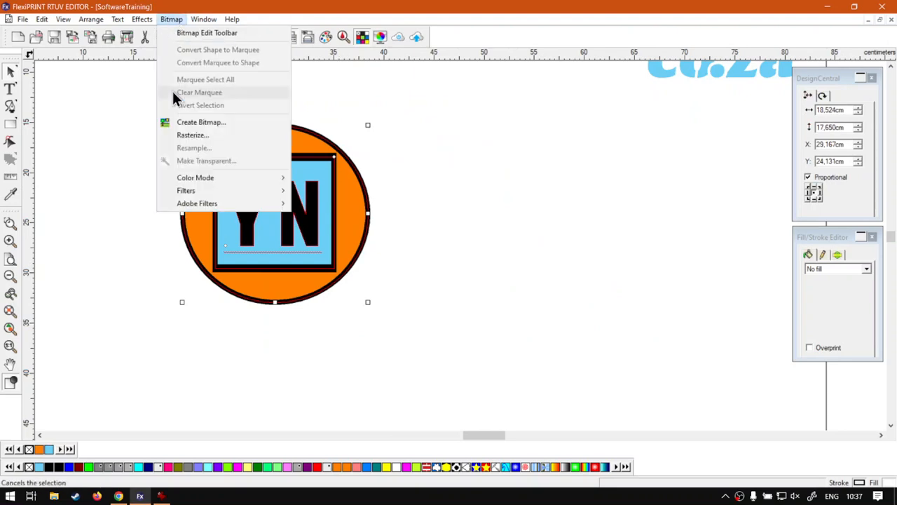
{"action": "left_click", "coordinate": [187, 134]}
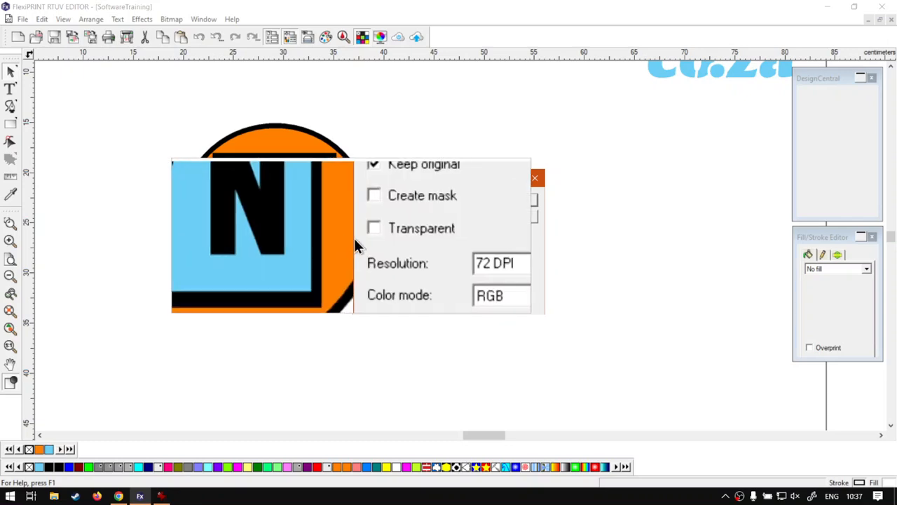
{"action": "left_click", "coordinate": [363, 232]}
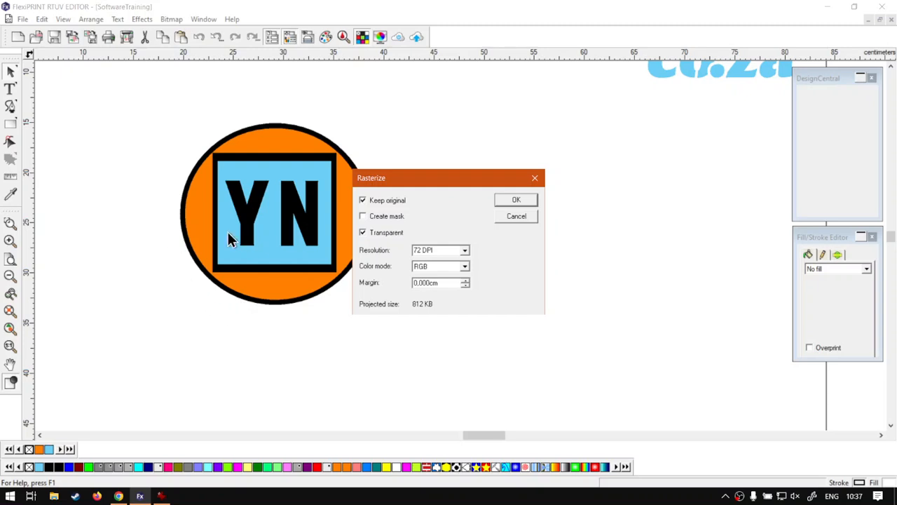
{"action": "left_click", "coordinate": [519, 200]}
{"action": "left_click_drag", "start_coordinate": [327, 208], "coordinate": [465, 270]}
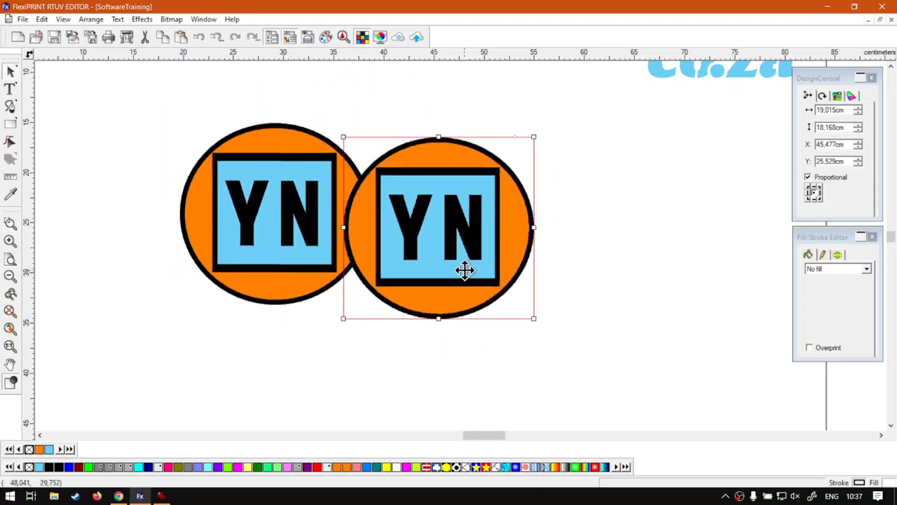
{"action": "key", "text": "Delete"}
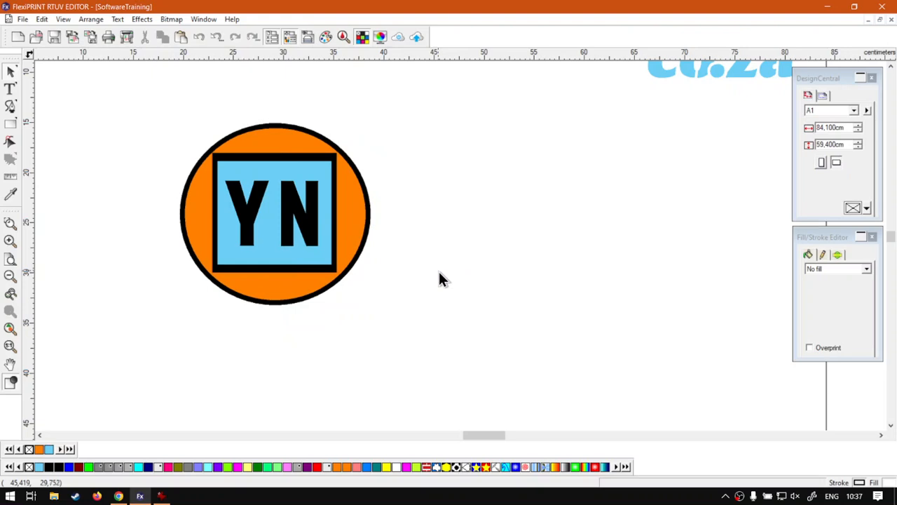
Rasterize the group with Create mask enabled, and place the masked copy beside the original at about X 54.1 cm, Y 23.7 cm
{"action": "left_click", "coordinate": [171, 19]}
{"action": "left_click", "coordinate": [174, 21]}
{"action": "left_click", "coordinate": [301, 214]}
{"action": "left_click", "coordinate": [176, 21]}
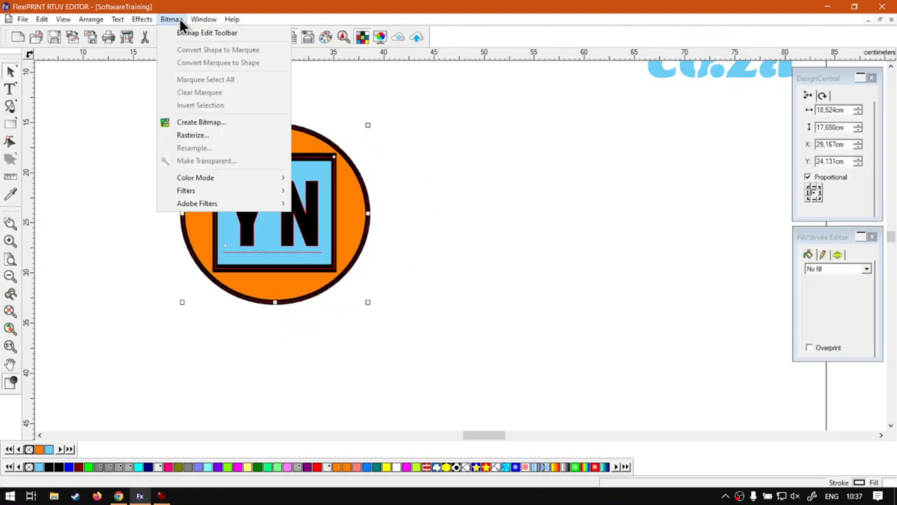
{"action": "left_click", "coordinate": [222, 136]}
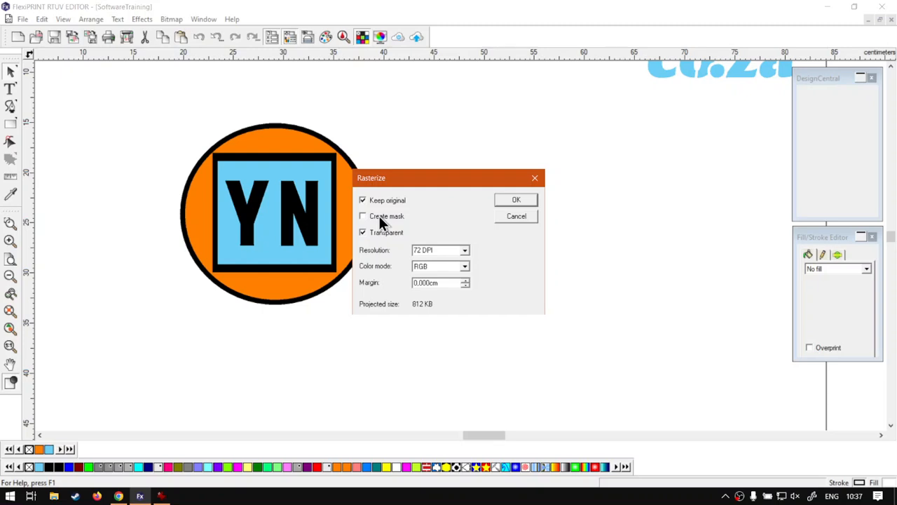
{"action": "left_click", "coordinate": [379, 216]}
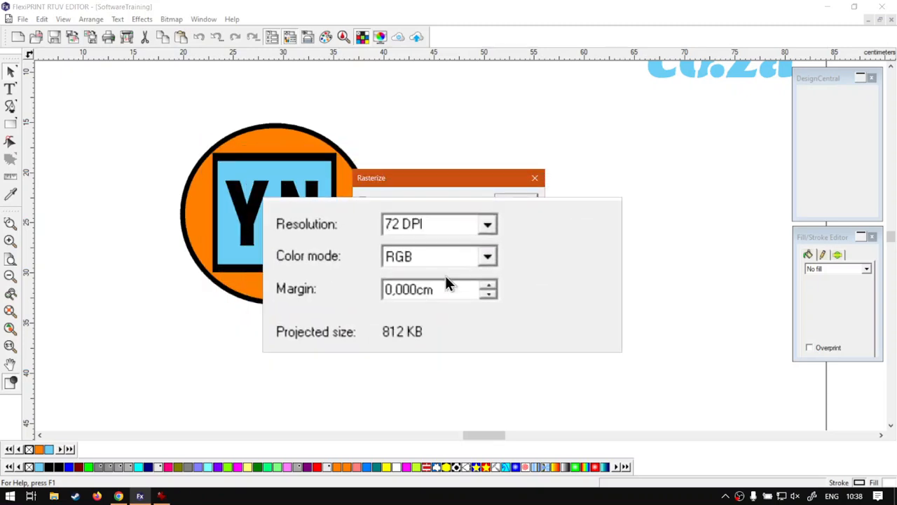
{"action": "left_click", "coordinate": [517, 198]}
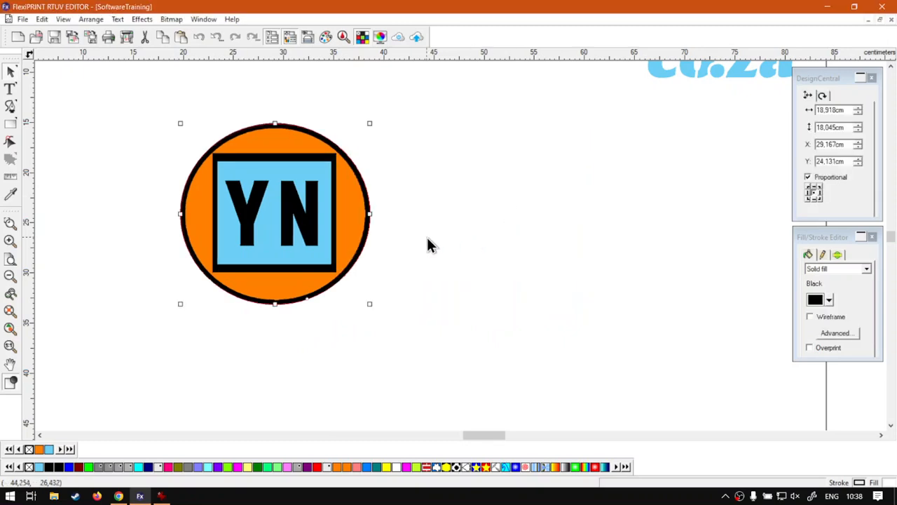
{"action": "left_click_drag", "start_coordinate": [350, 220], "coordinate": [596, 216]}
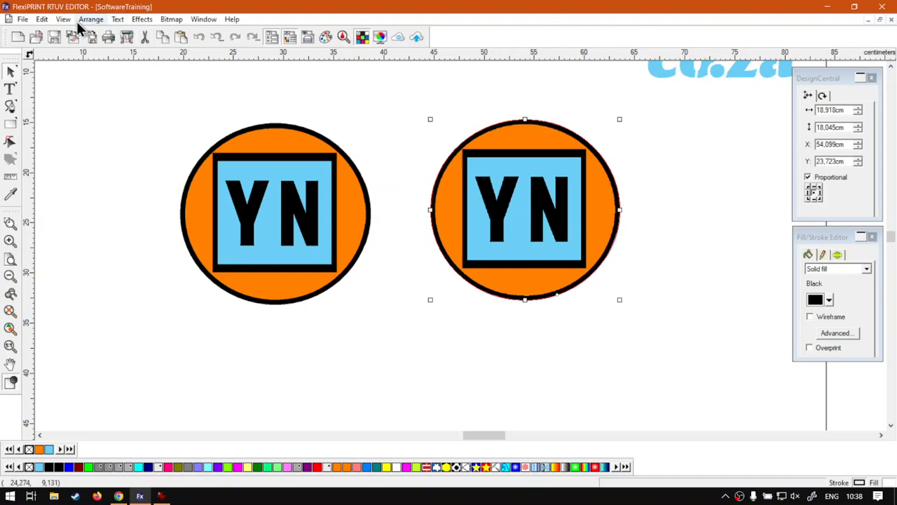
Unmask the rasterized copy and move its black mask shape off the artwork
{"action": "left_click", "coordinate": [44, 22]}
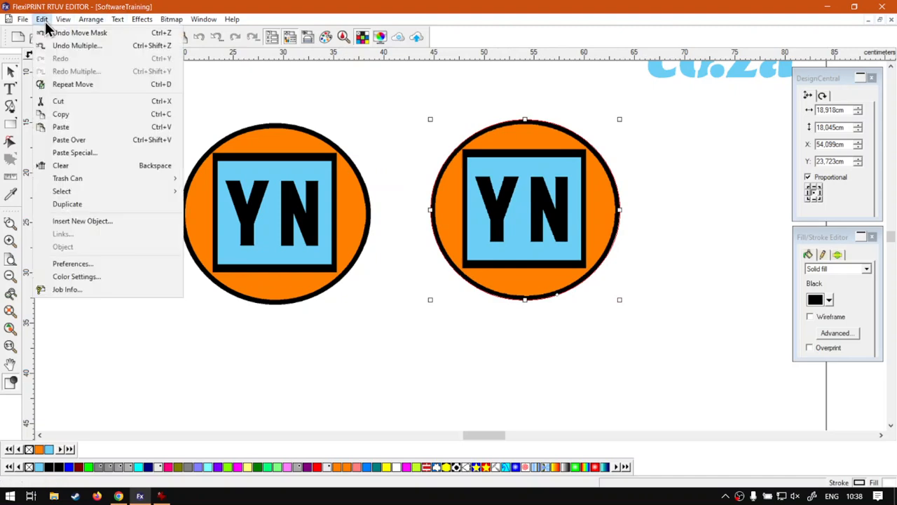
{"action": "mouse_move", "coordinate": [62, 25]}
{"action": "mouse_move", "coordinate": [90, 25]}
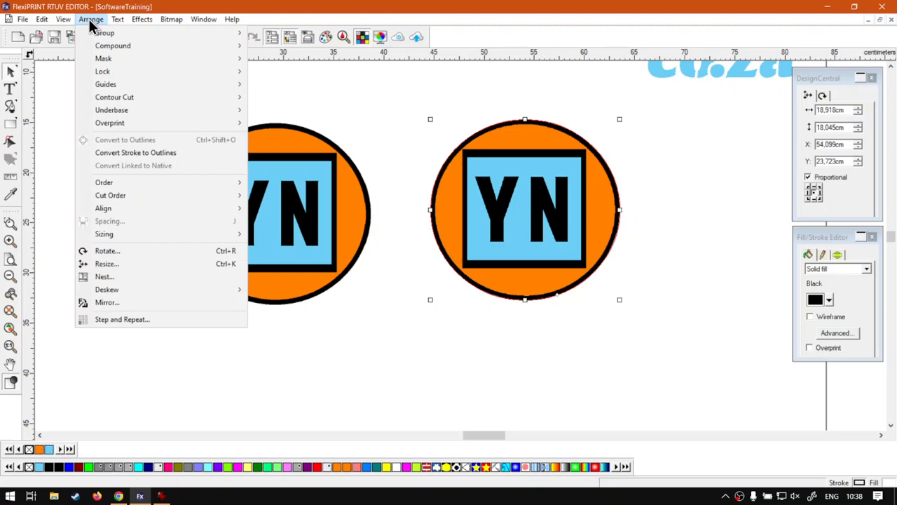
{"action": "mouse_move", "coordinate": [118, 61]}
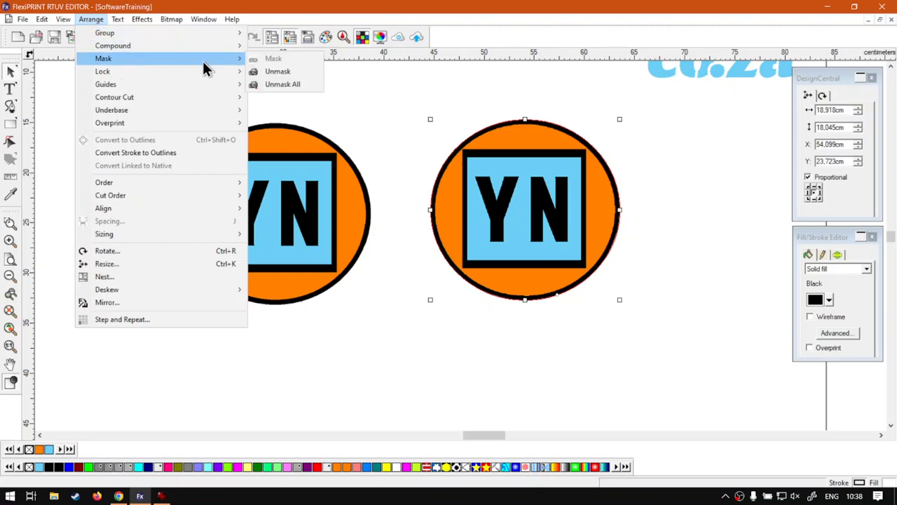
{"action": "left_click", "coordinate": [277, 72]}
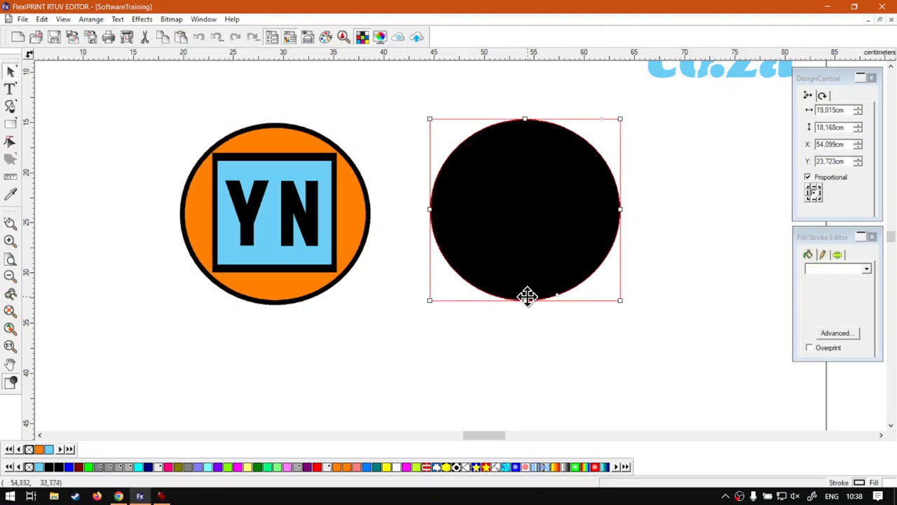
{"action": "left_click_drag", "start_coordinate": [544, 206], "coordinate": [401, 280]}
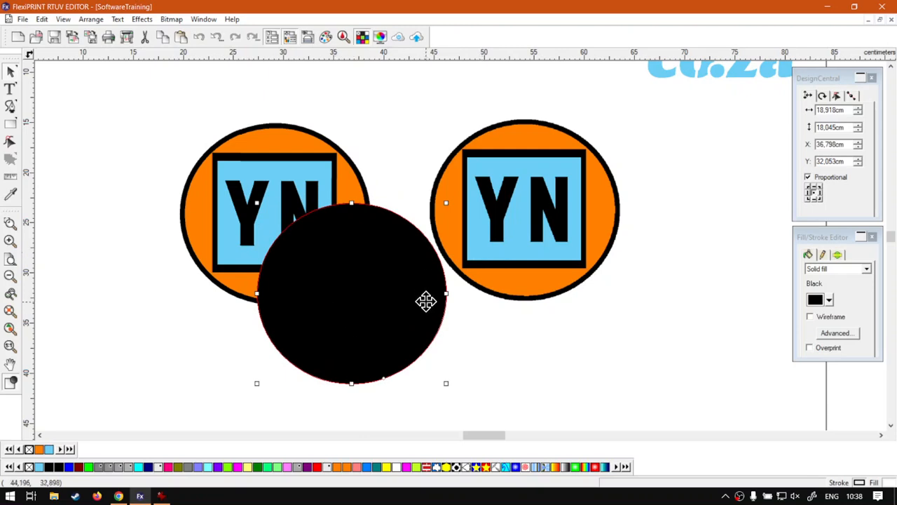
Enlarge the black mask shape to about 21.3 by 20.4 cm and center it over the rasterized copy
{"action": "left_click_drag", "start_coordinate": [445, 382], "coordinate": [458, 395]}
{"action": "left_click", "coordinate": [533, 217]}
{"action": "left_click_drag", "start_coordinate": [537, 214], "coordinate": [541, 212]}
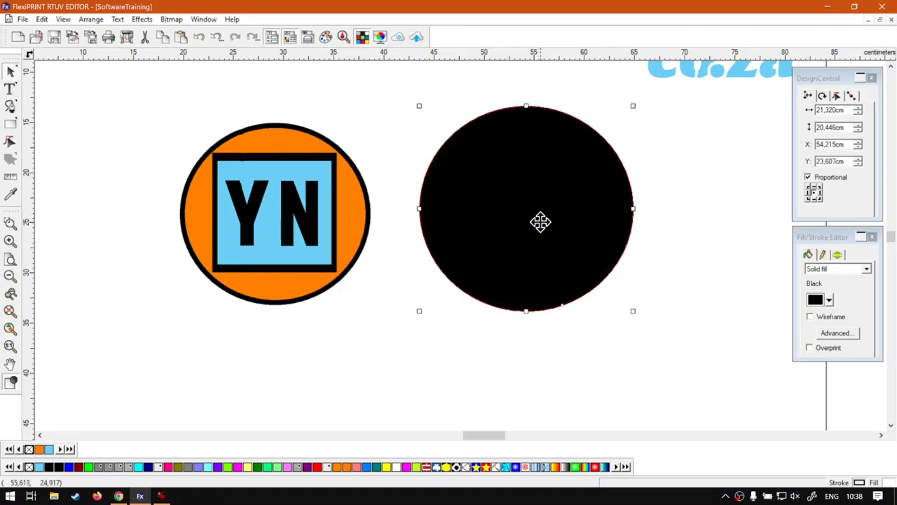
{"action": "key", "text": "Down"}
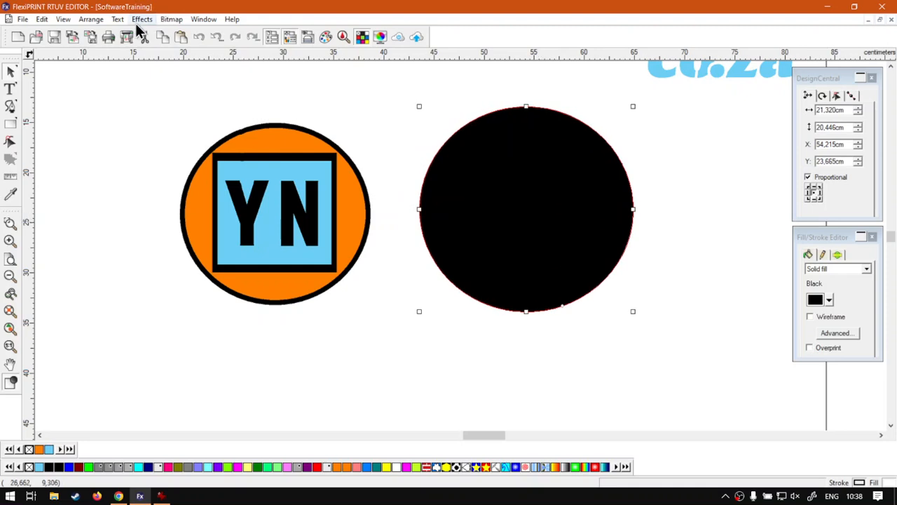
Send the enlarged black shape to the back, behind the rasterized artwork
{"action": "left_click", "coordinate": [91, 21]}
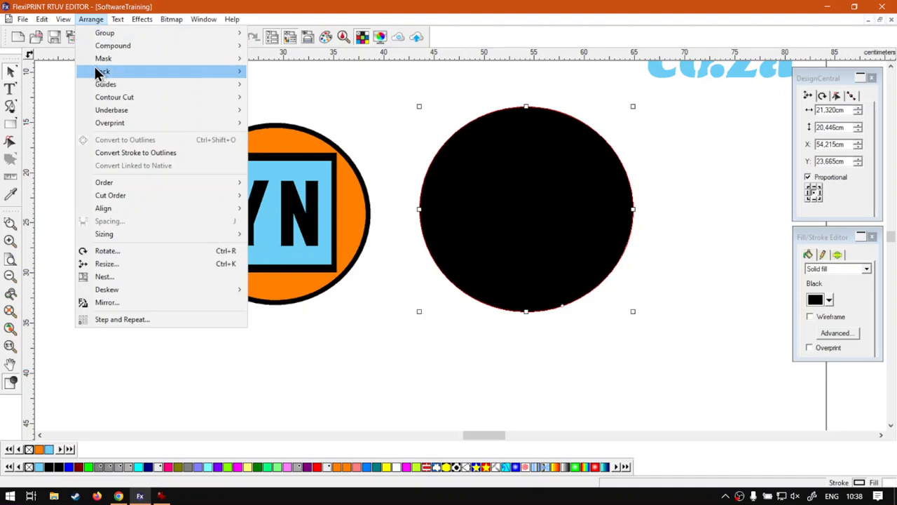
{"action": "mouse_move", "coordinate": [130, 112]}
{"action": "left_click", "coordinate": [415, 109]}
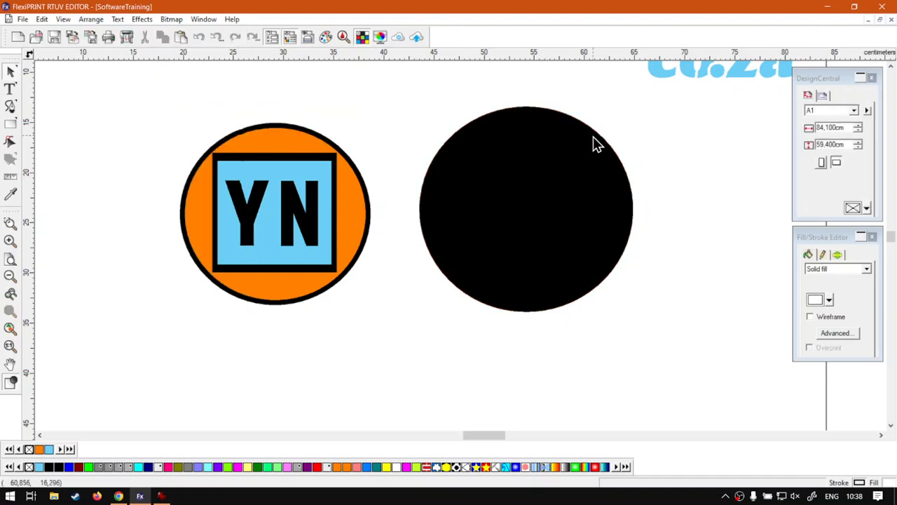
{"action": "left_click", "coordinate": [553, 194]}
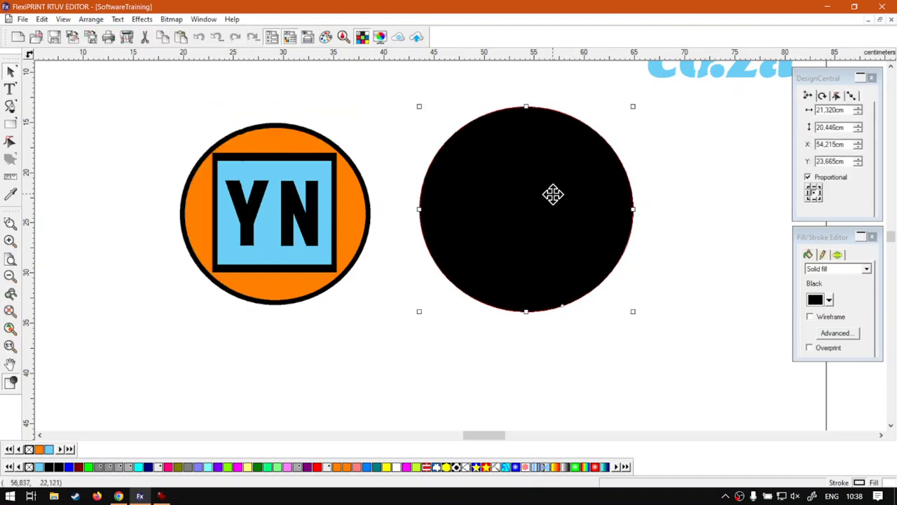
{"action": "left_click", "coordinate": [91, 21]}
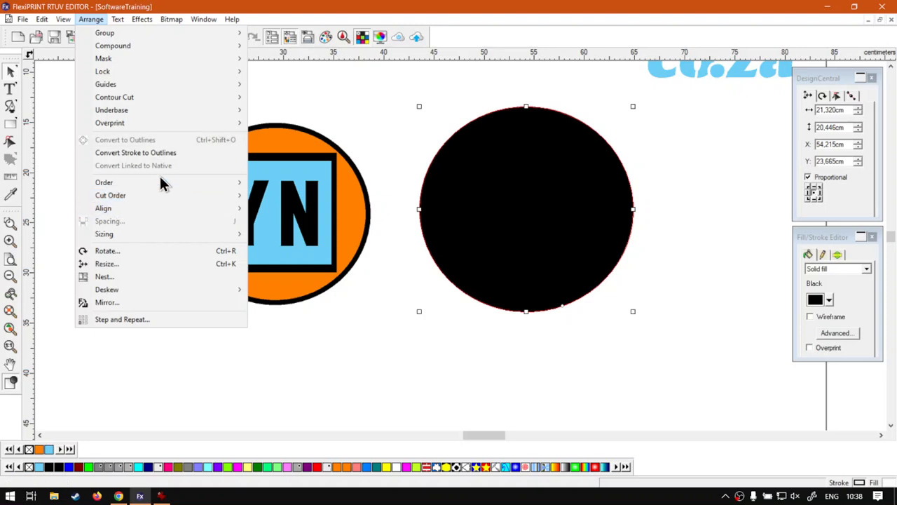
{"action": "mouse_move", "coordinate": [157, 186]}
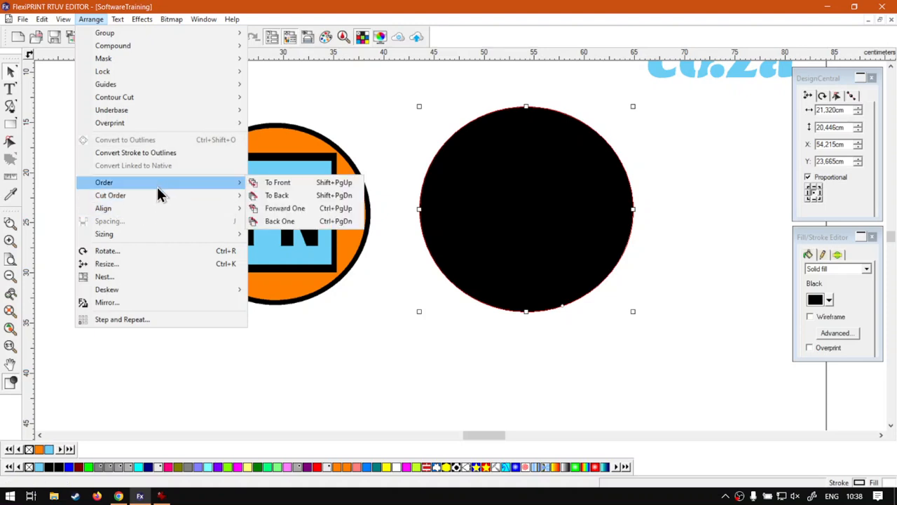
{"action": "left_click", "coordinate": [296, 199]}
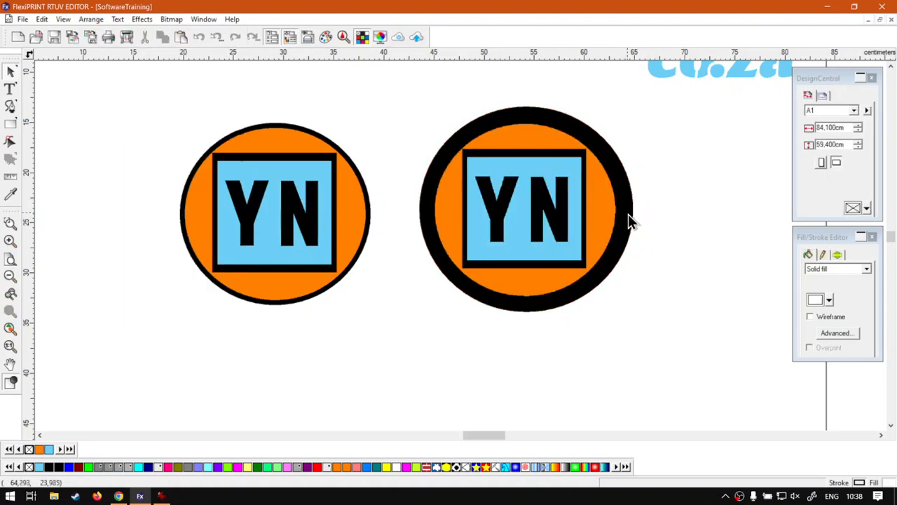
Shrink the black mask shape behind the rasterized copy to about 19.7 by 18.8 cm and fill it with White
{"action": "left_click_drag", "start_coordinate": [633, 312], "coordinate": [624, 303]}
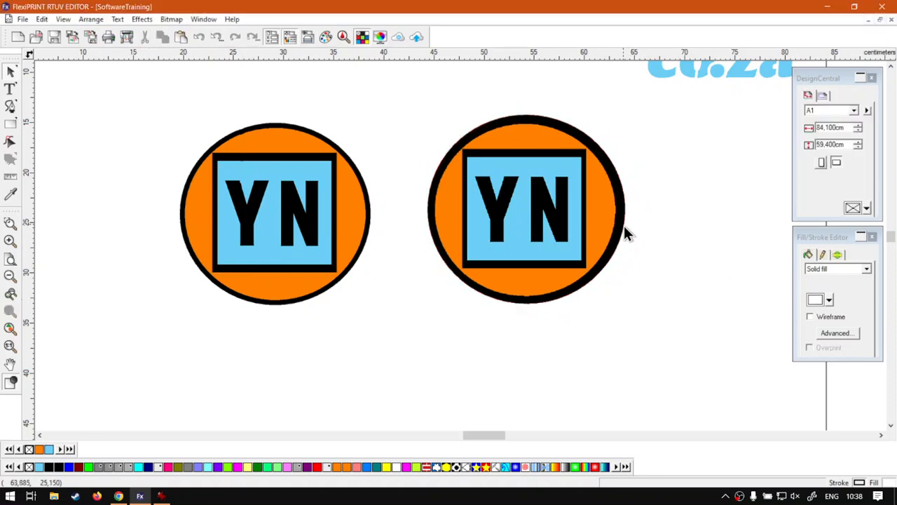
{"action": "left_click", "coordinate": [829, 300]}
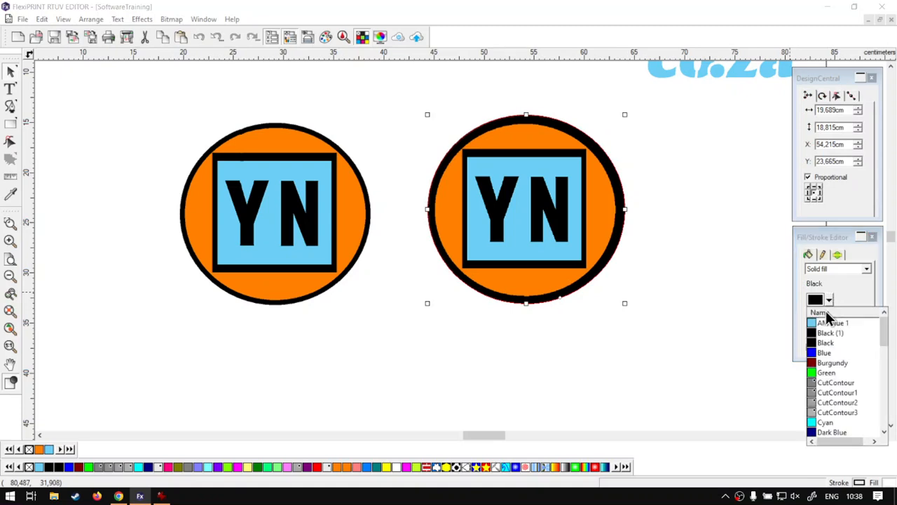
{"action": "scroll", "coordinate": [829, 340], "scroll_direction": "down", "scroll_amount": 10}
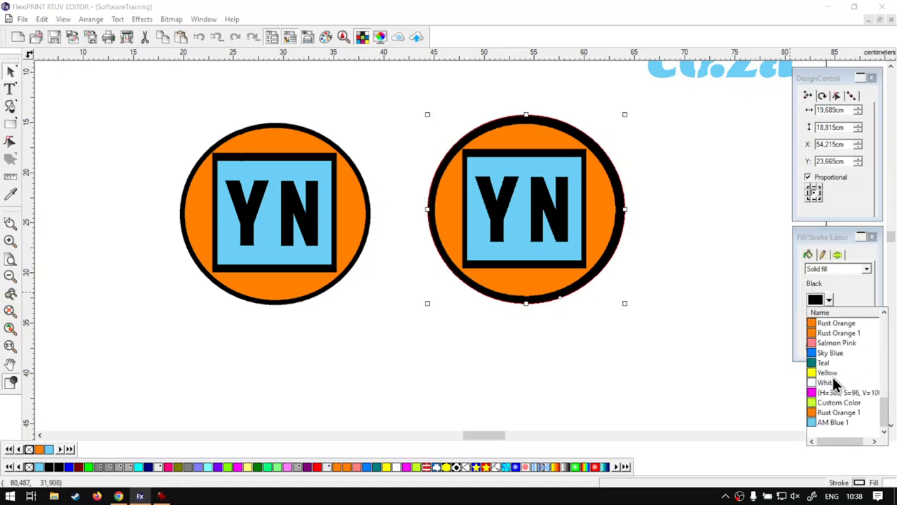
{"action": "left_click", "coordinate": [831, 382]}
{"action": "left_click", "coordinate": [607, 305]}
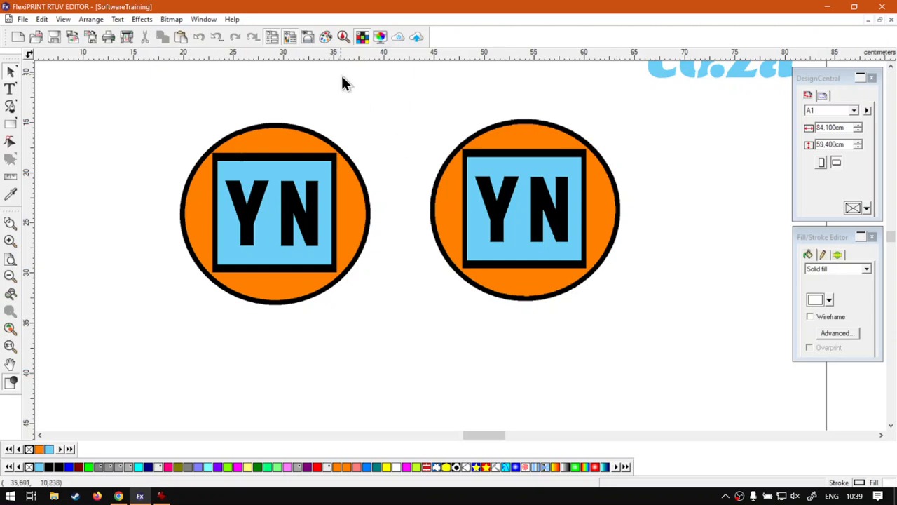
Review the resolution, color mode and margin options in the Rasterize settings for the original YN badge
{"action": "left_click", "coordinate": [170, 21]}
{"action": "left_click", "coordinate": [210, 122]}
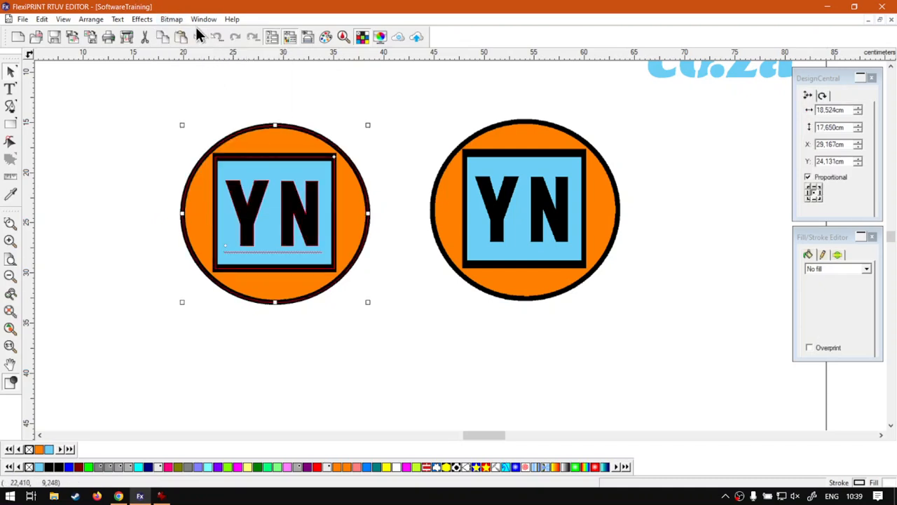
{"action": "left_click", "coordinate": [171, 19]}
{"action": "left_click", "coordinate": [210, 136]}
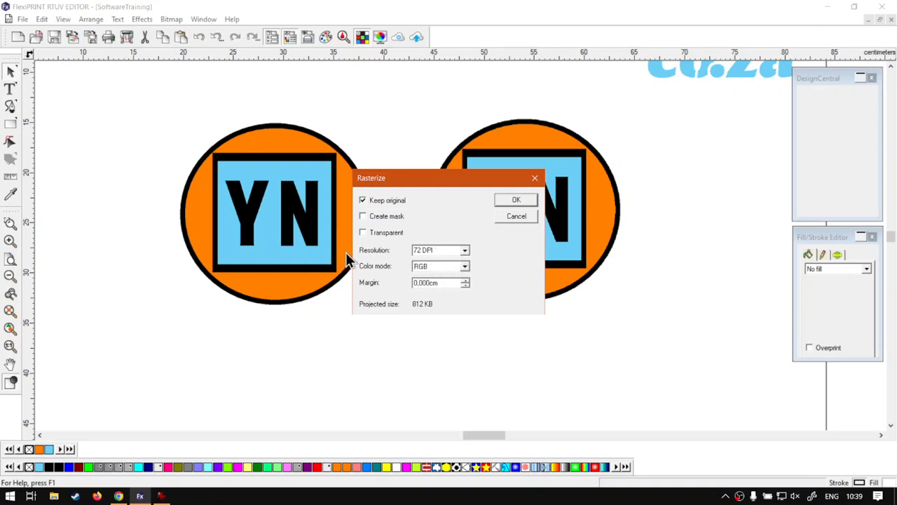
{"action": "left_click", "coordinate": [464, 254]}
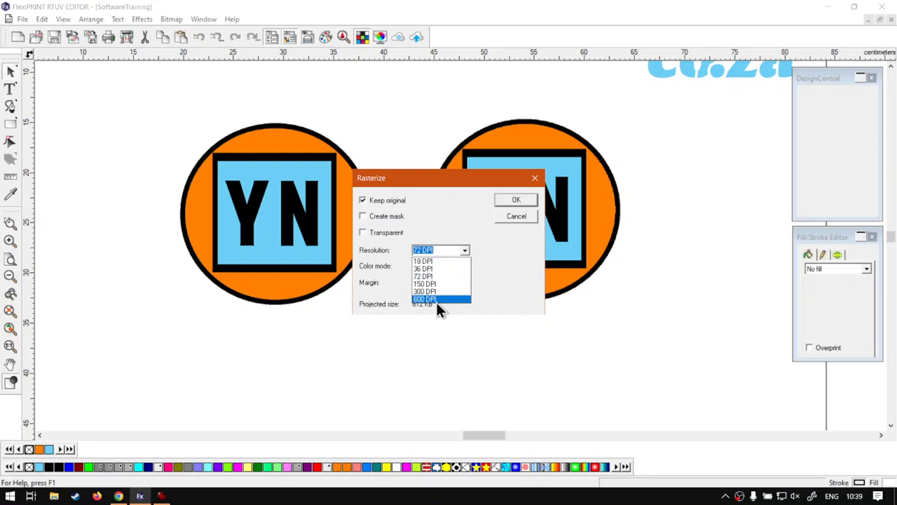
{"action": "left_click", "coordinate": [488, 243]}
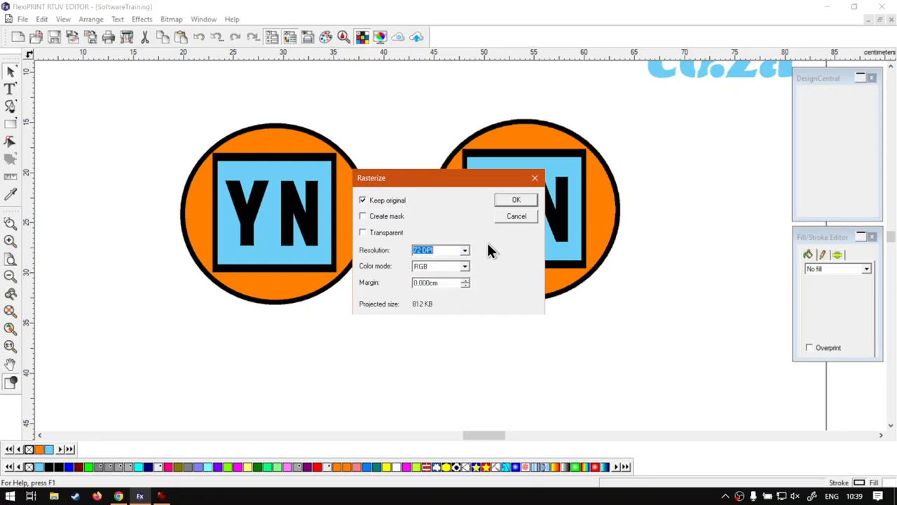
{"action": "left_click", "coordinate": [465, 266]}
{"action": "left_click", "coordinate": [465, 267]}
{"action": "left_click", "coordinate": [465, 283]}
{"action": "key", "text": "Return"}
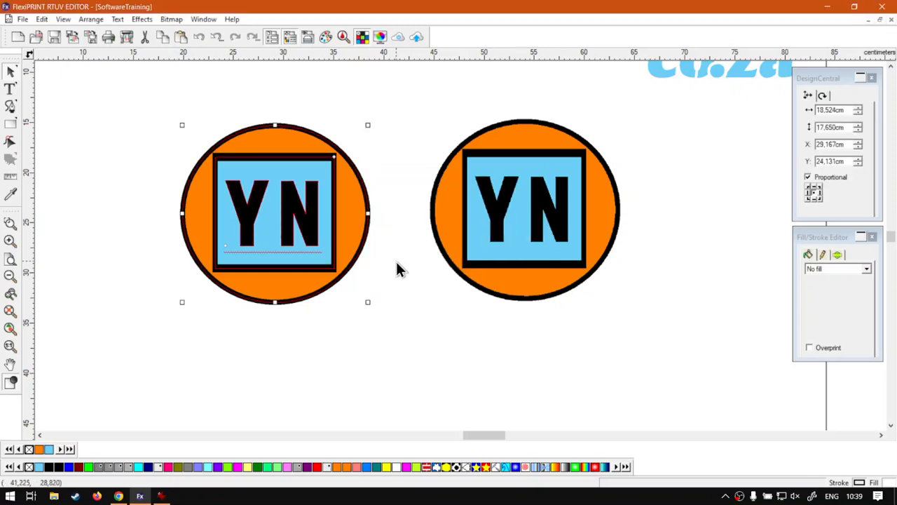
Switch to the Chrome browser to show the softwaretraining.co.za home page
{"action": "left_click", "coordinate": [118, 496]}
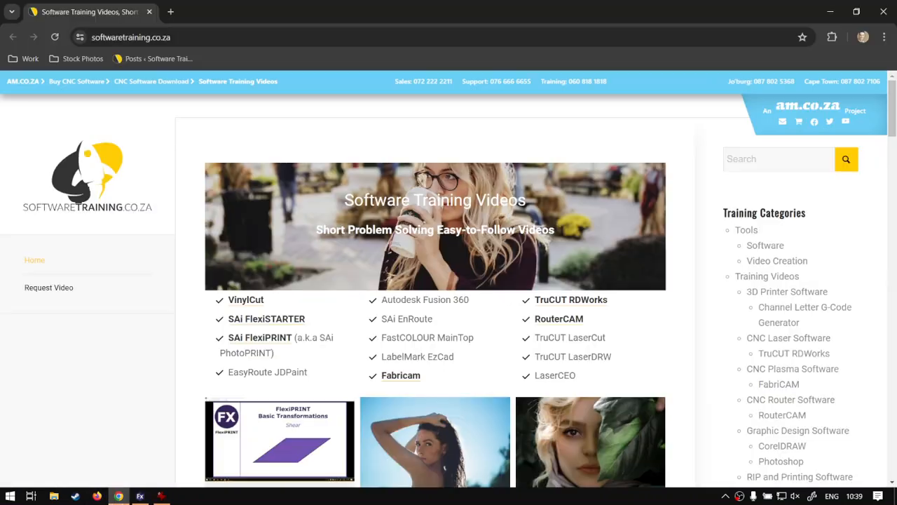